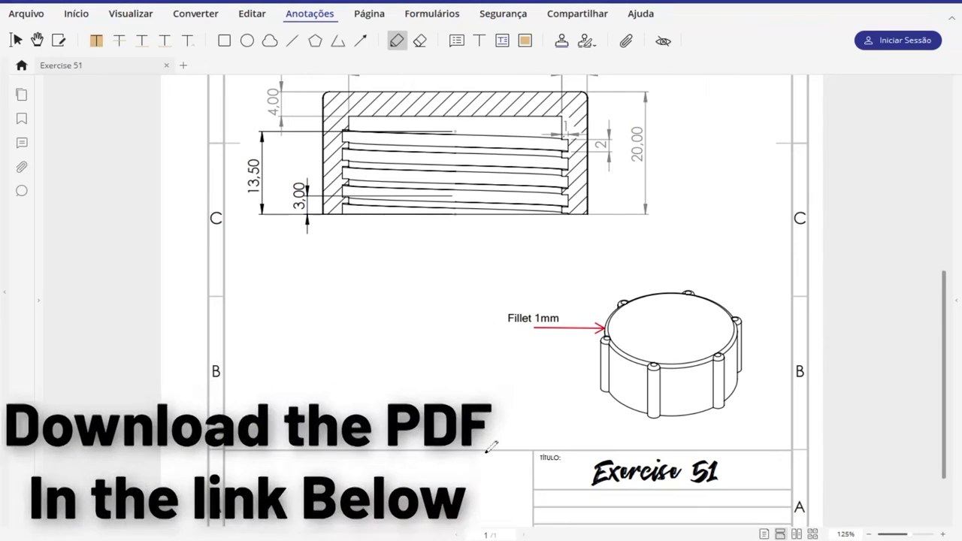
Scroll to the top view and ring the R21,00 dimension with the red pencil
{"action": "scroll", "coordinate": [526, 409], "scroll_direction": "up", "scroll_amount": 5}
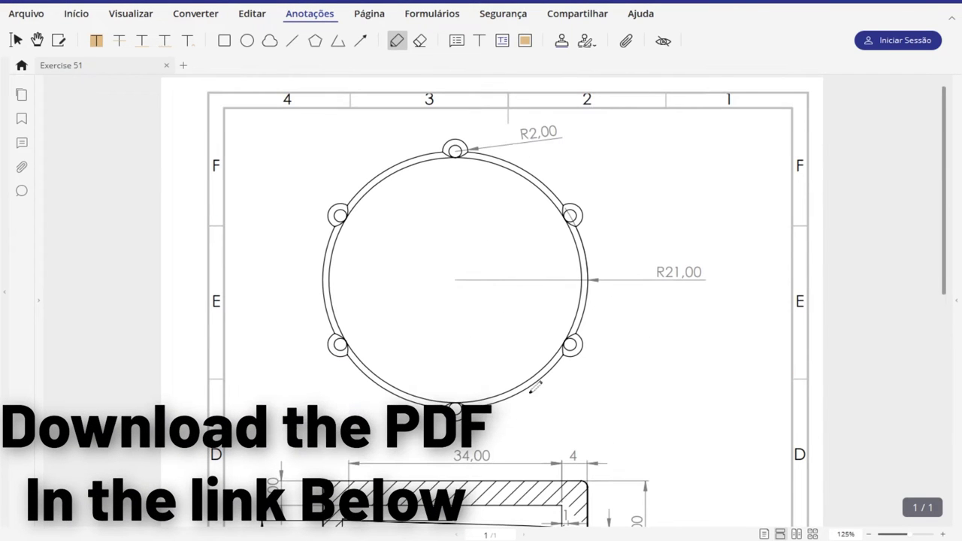
{"action": "left_click_drag", "start_coordinate": [686, 253], "coordinate": [722, 250]}
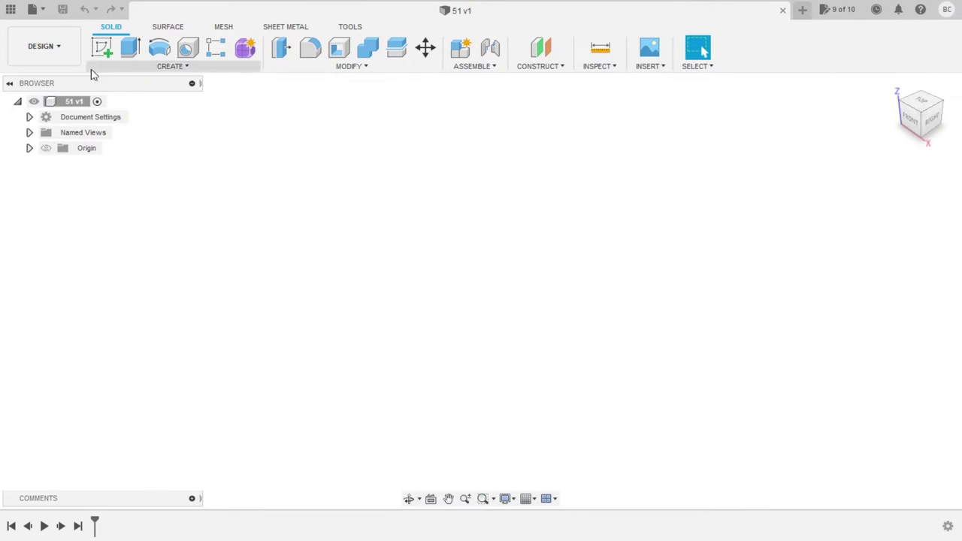
{"action": "left_click", "coordinate": [103, 47]}
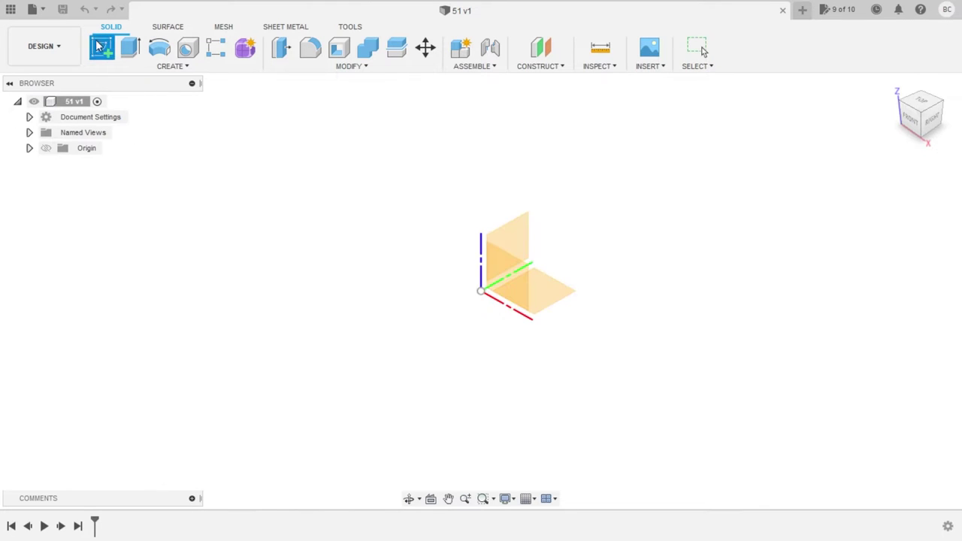
Sketch a 42 mm diameter circle centred on the origin of the top plane
{"action": "left_click", "coordinate": [548, 300]}
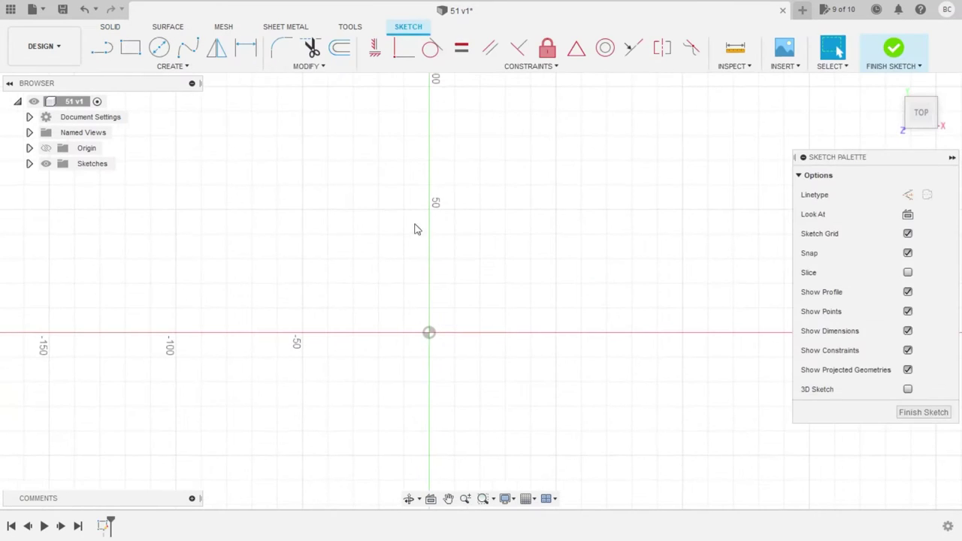
{"action": "left_click", "coordinate": [159, 47]}
{"action": "left_click", "coordinate": [429, 332]}
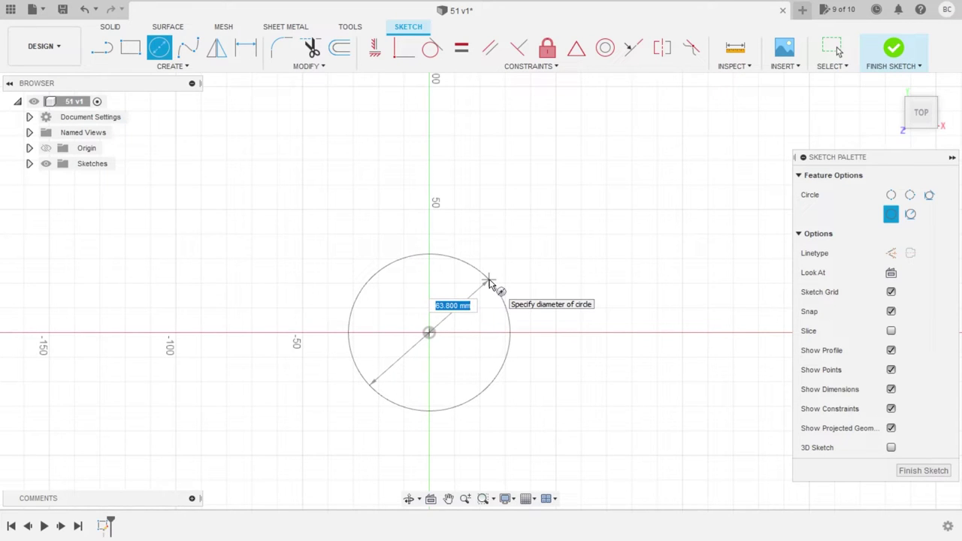
{"action": "type", "text": "42"}
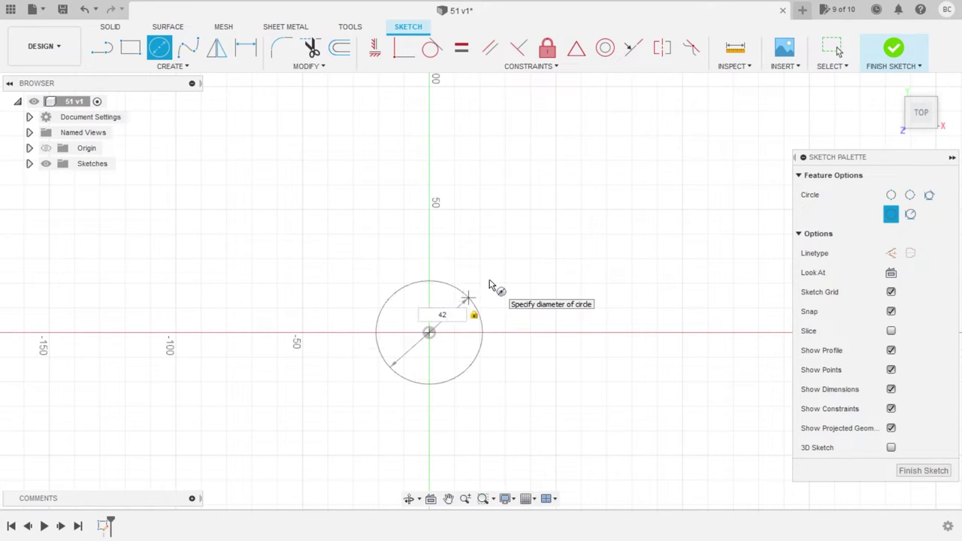
{"action": "key", "text": "Return"}
Recentre the circle in view, then circle the R2,00 dimension in red on the PDF drawing
{"action": "scroll", "coordinate": [464, 330], "scroll_direction": "up", "scroll_amount": 2}
{"action": "scroll", "coordinate": [397, 324], "scroll_direction": "up", "scroll_amount": 1}
{"action": "mouse_move", "coordinate": [397, 324]}
{"action": "middle_mouse_down"}
{"action": "mouse_move", "coordinate": [412, 335]}
{"action": "mouse_move", "coordinate": [403, 293]}
{"action": "middle_mouse_up"}
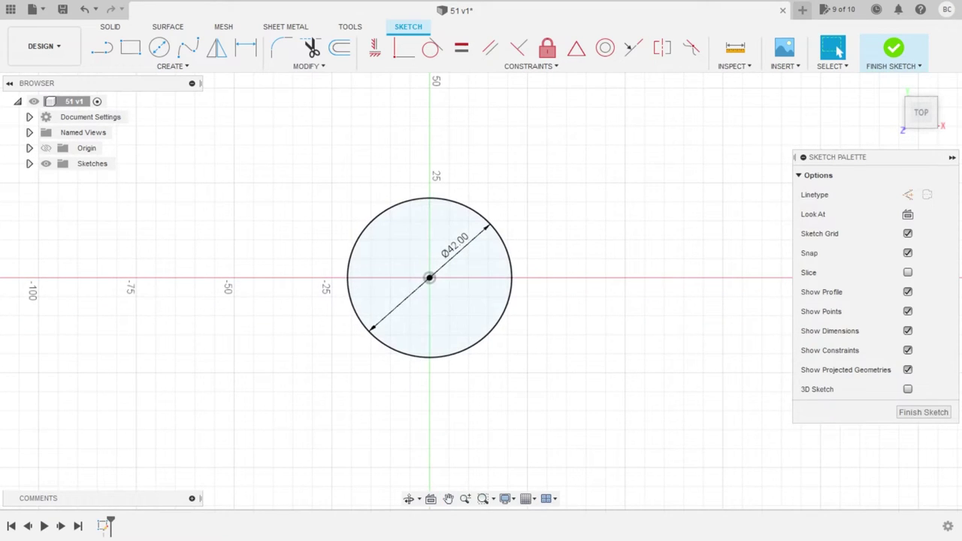
{"action": "key", "text": "alt+Tab"}
{"action": "left_click_drag", "start_coordinate": [546, 115], "coordinate": [535, 113]}
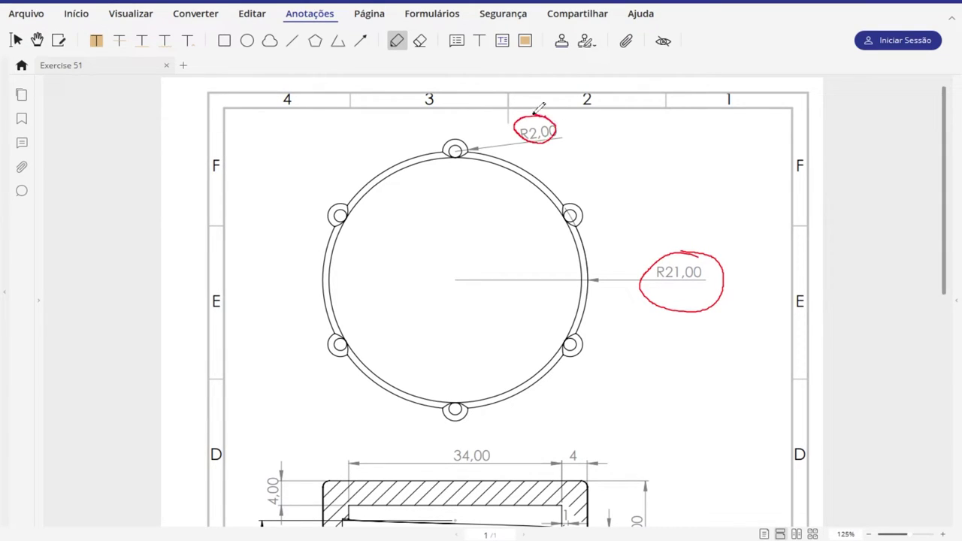
Switch from PDFelement back to the Fusion 360 sketch
{"action": "key", "text": "alt+Tab"}
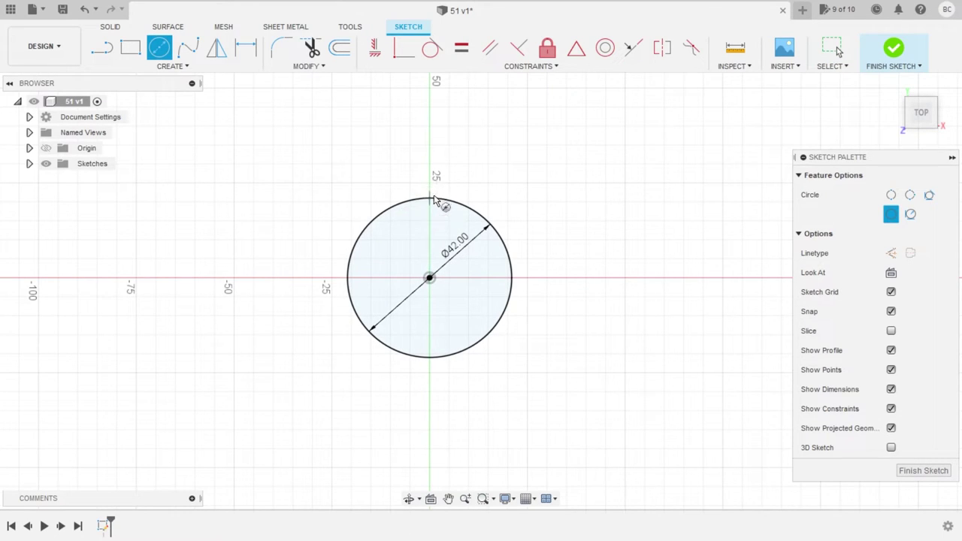
Add a 4 mm circle on the 42 mm circle's top quadrant and trim away its inner part
{"action": "left_click", "coordinate": [432, 198]}
{"action": "type", "text": "4"}
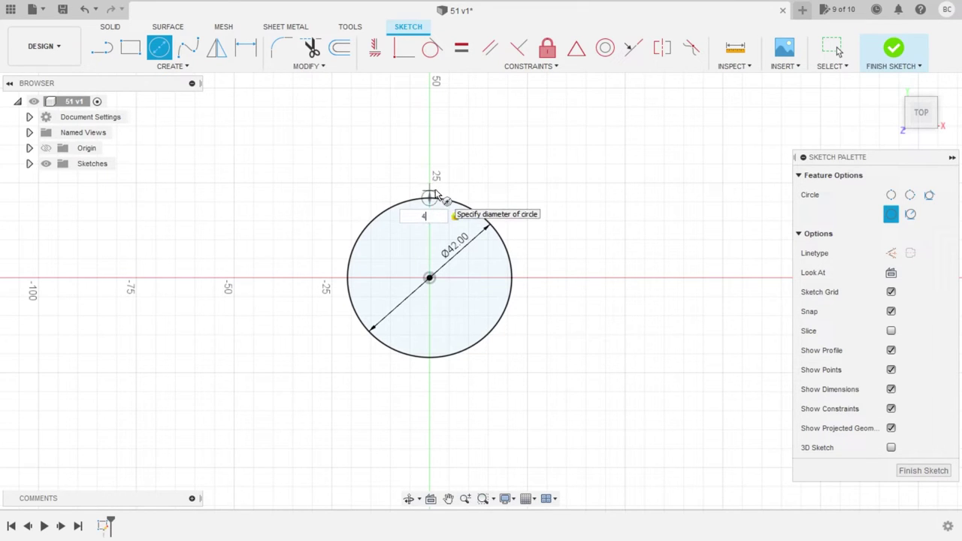
{"action": "key", "text": "Return"}
{"action": "key", "text": "Escape"}
{"action": "scroll", "coordinate": [427, 204], "scroll_direction": "up", "scroll_amount": 3}
{"action": "scroll", "coordinate": [427, 206], "scroll_direction": "up", "scroll_amount": 1}
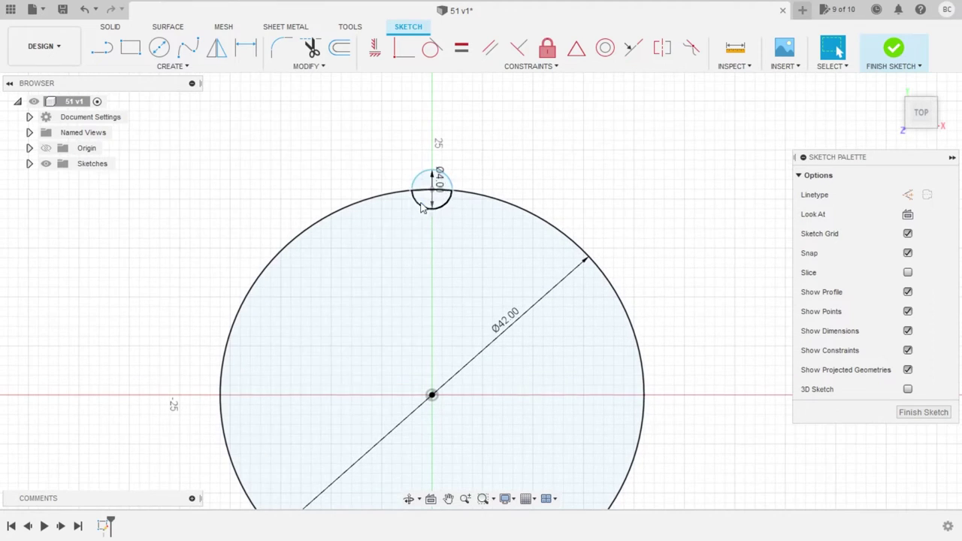
{"action": "left_click", "coordinate": [311, 48]}
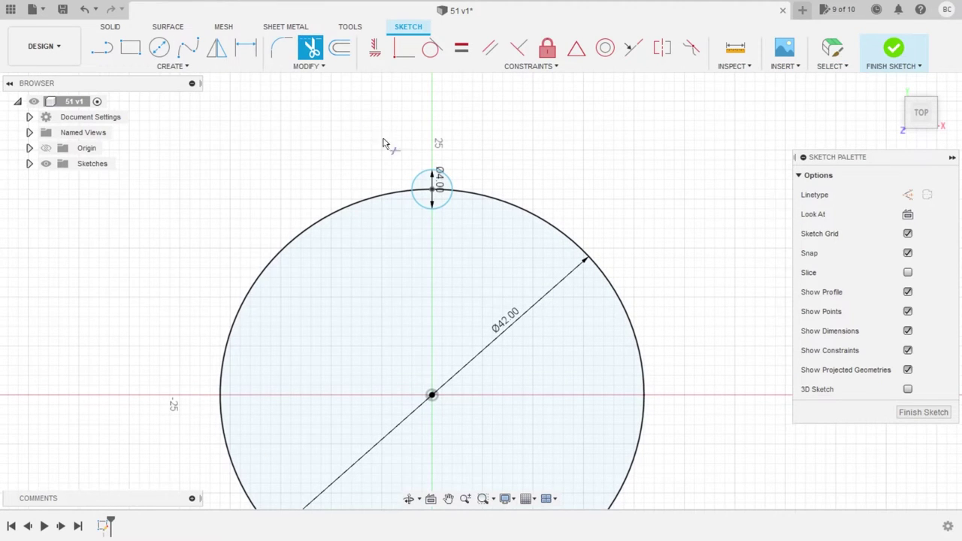
{"action": "left_click", "coordinate": [433, 210]}
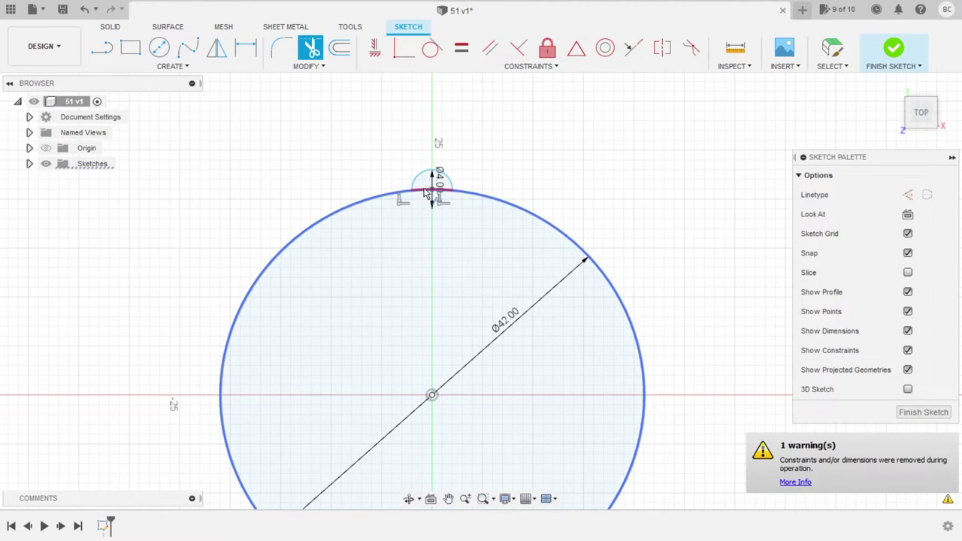
{"action": "left_click", "coordinate": [204, 70]}
{"action": "left_click", "coordinate": [158, 265]}
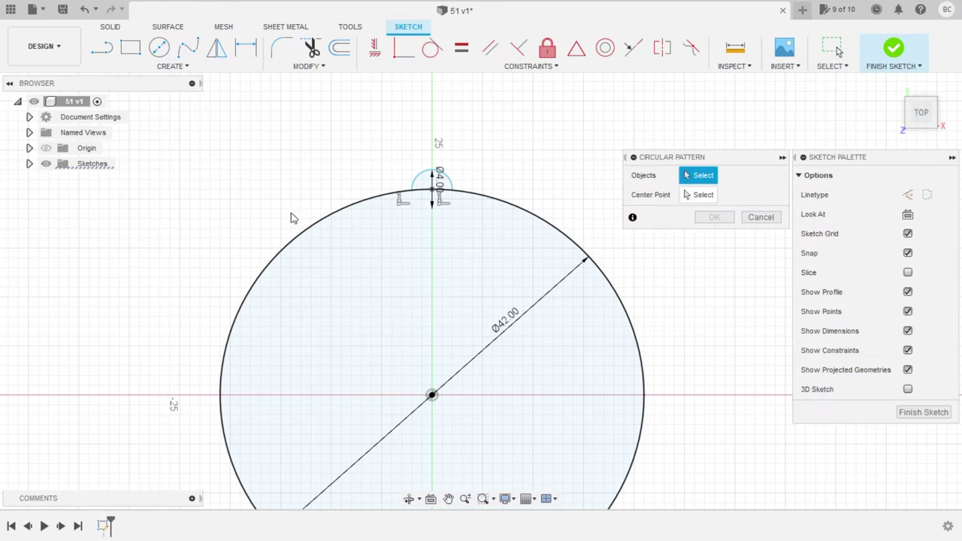
Circular-pattern the small top arc 6 times around the 42 mm circle's centre
{"action": "left_click", "coordinate": [428, 176]}
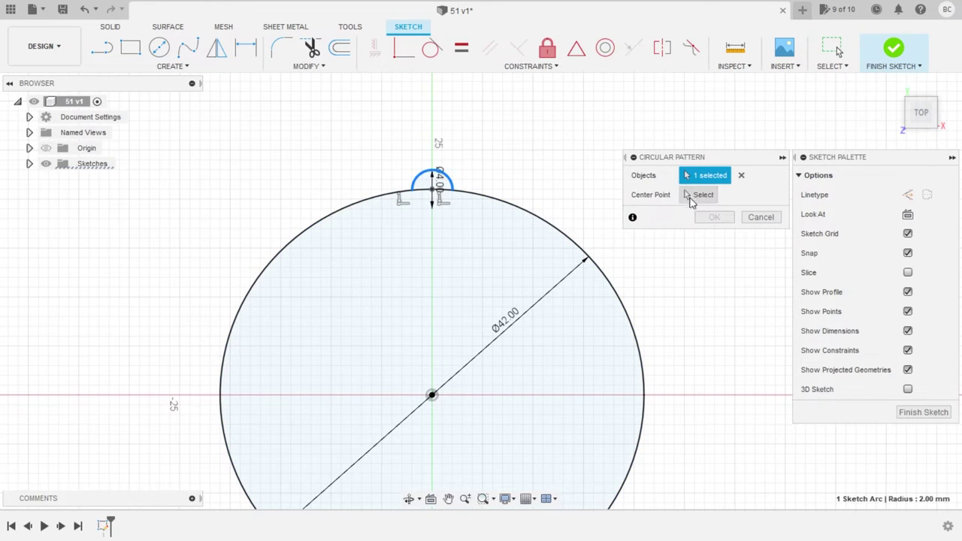
{"action": "left_click", "coordinate": [689, 195]}
{"action": "left_click", "coordinate": [553, 228]}
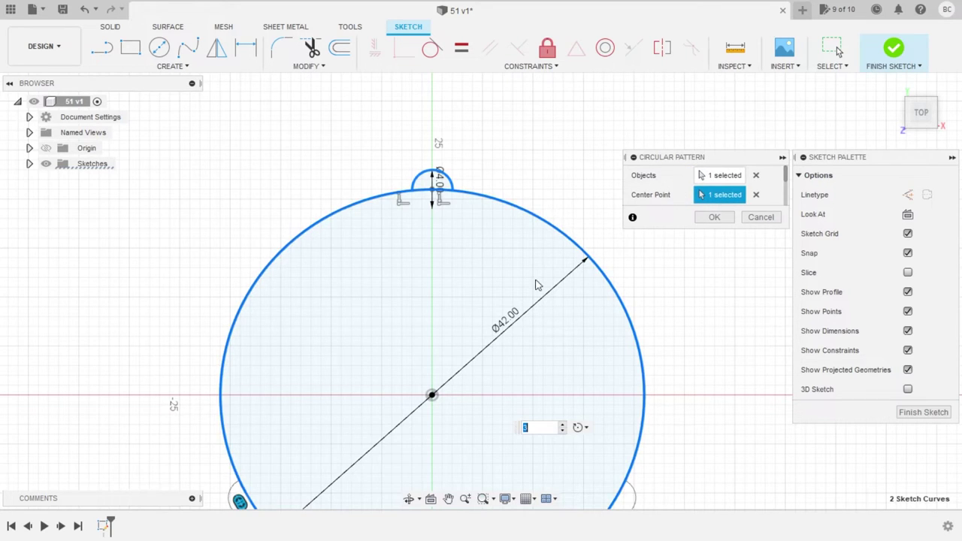
{"action": "middle_click_drag", "start_coordinate": [539, 270], "coordinate": [521, 202]}
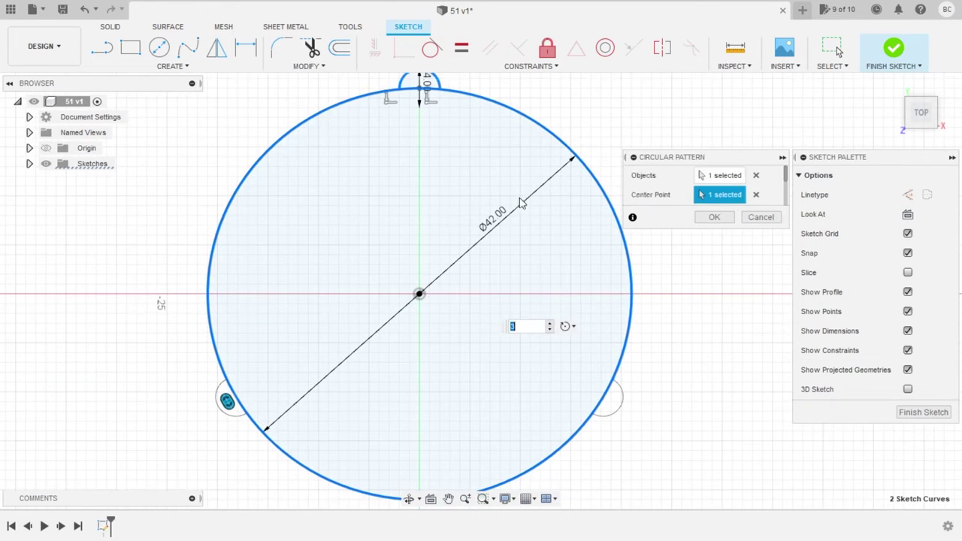
{"action": "left_click", "coordinate": [550, 324]}
{"action": "left_click", "coordinate": [551, 324]}
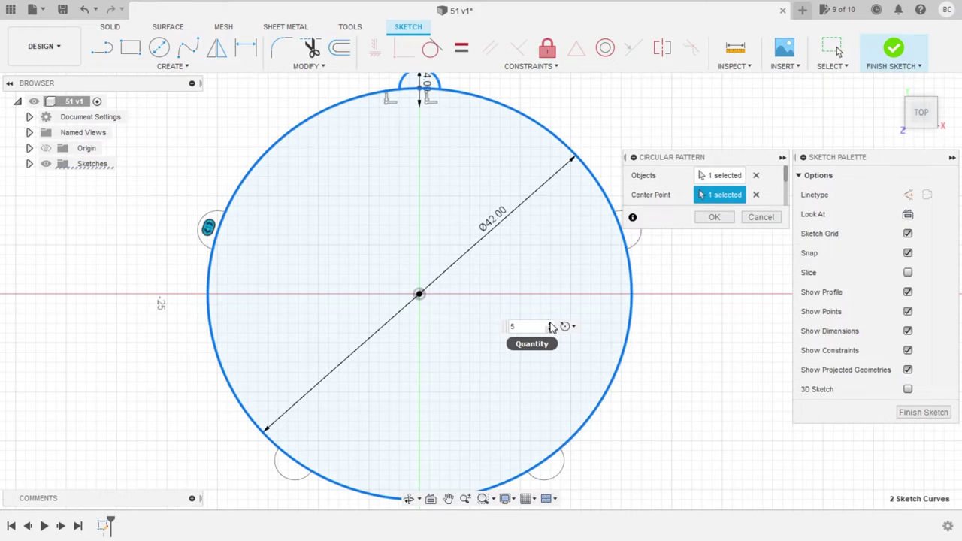
{"action": "left_click", "coordinate": [551, 324]}
{"action": "scroll", "coordinate": [507, 325], "scroll_direction": "down", "scroll_amount": 2}
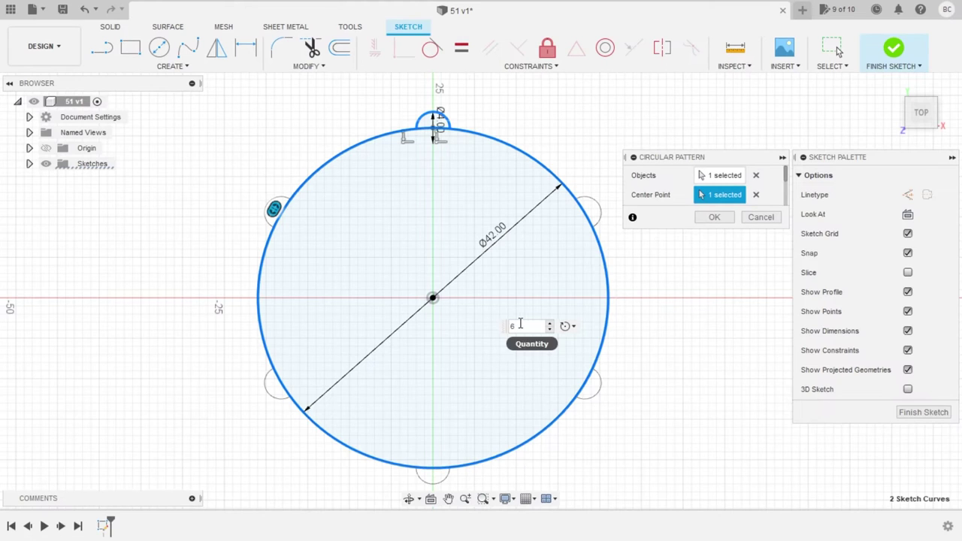
{"action": "left_click", "coordinate": [712, 217]}
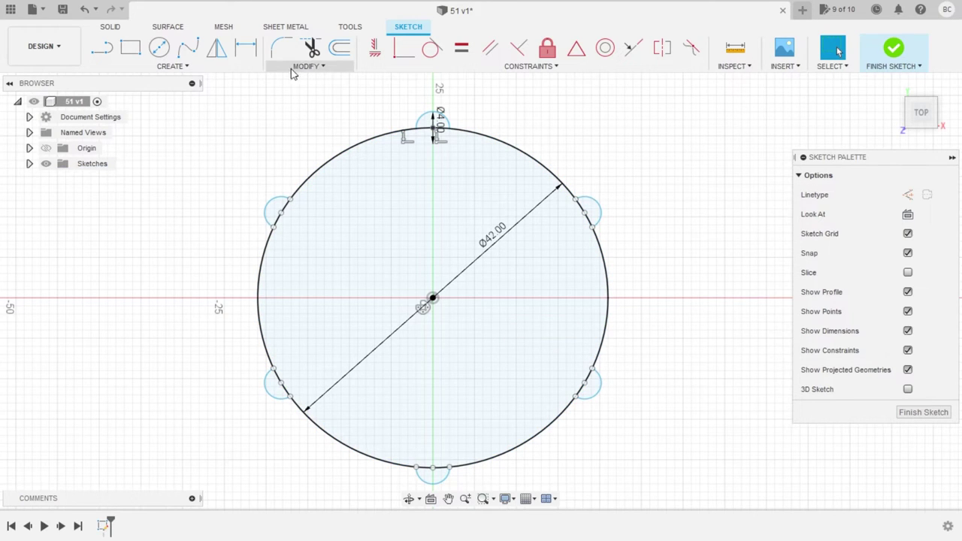
Trim the six big-circle segments lying under the patterned arcs
{"action": "left_click", "coordinate": [315, 49]}
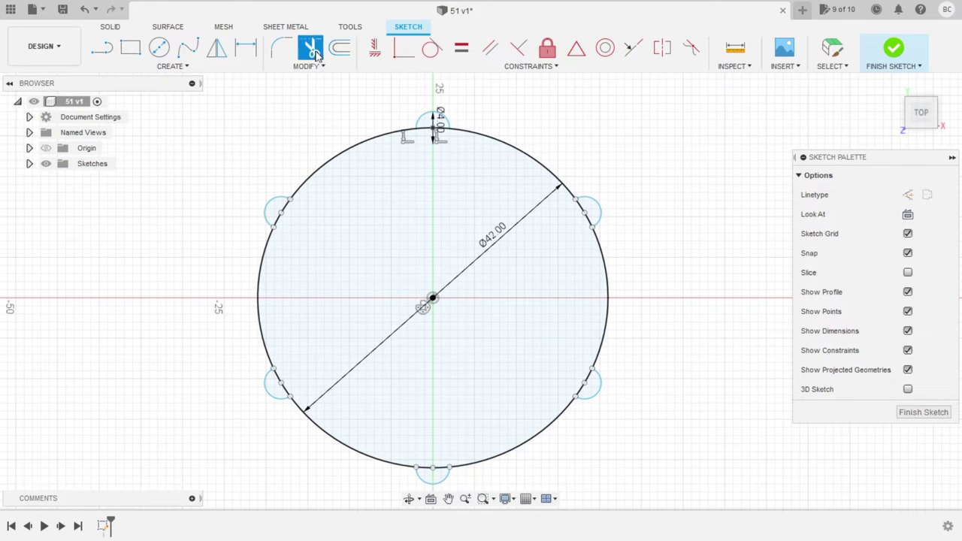
{"action": "left_click", "coordinate": [286, 213]}
{"action": "left_click", "coordinate": [280, 381]}
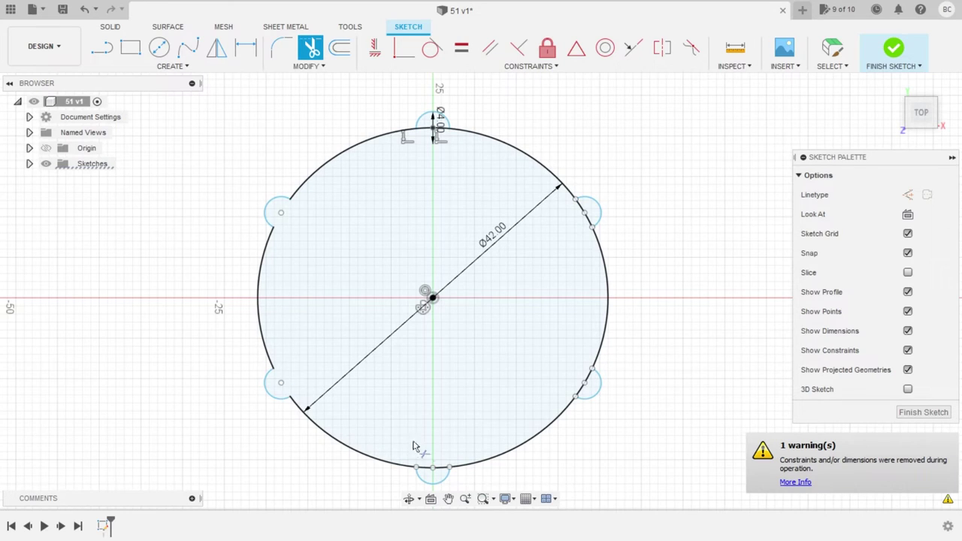
{"action": "left_click", "coordinate": [434, 469]}
{"action": "left_click", "coordinate": [591, 386]}
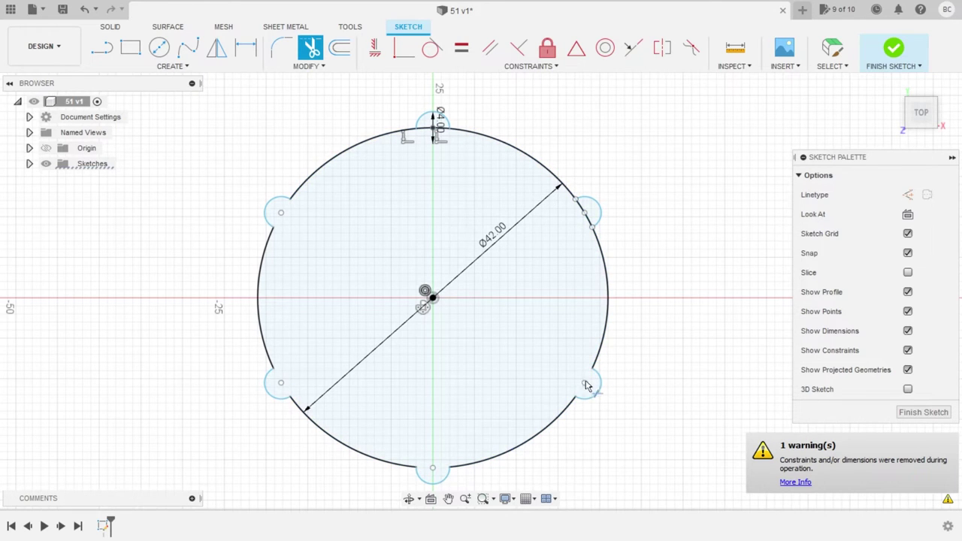
{"action": "left_click", "coordinate": [589, 220]}
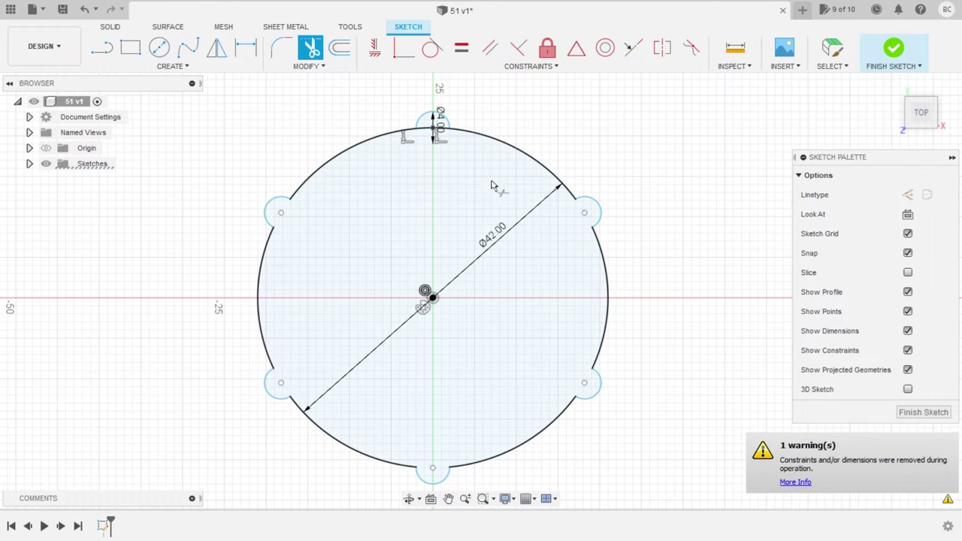
{"action": "left_click", "coordinate": [440, 129]}
{"action": "scroll", "coordinate": [459, 303], "scroll_direction": "down", "scroll_amount": 1}
{"action": "scroll", "coordinate": [459, 303], "scroll_direction": "down", "scroll_amount": 1}
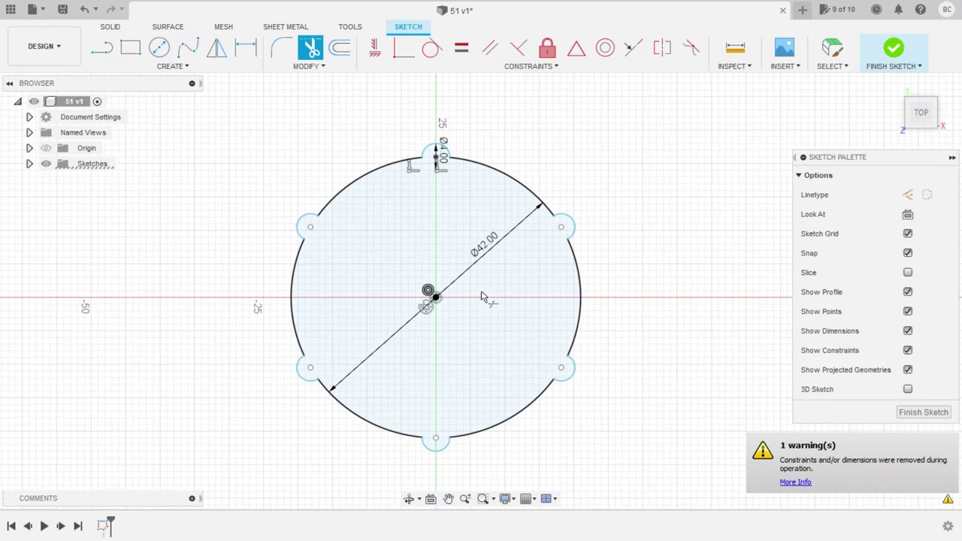
{"action": "key", "text": "Escape"}
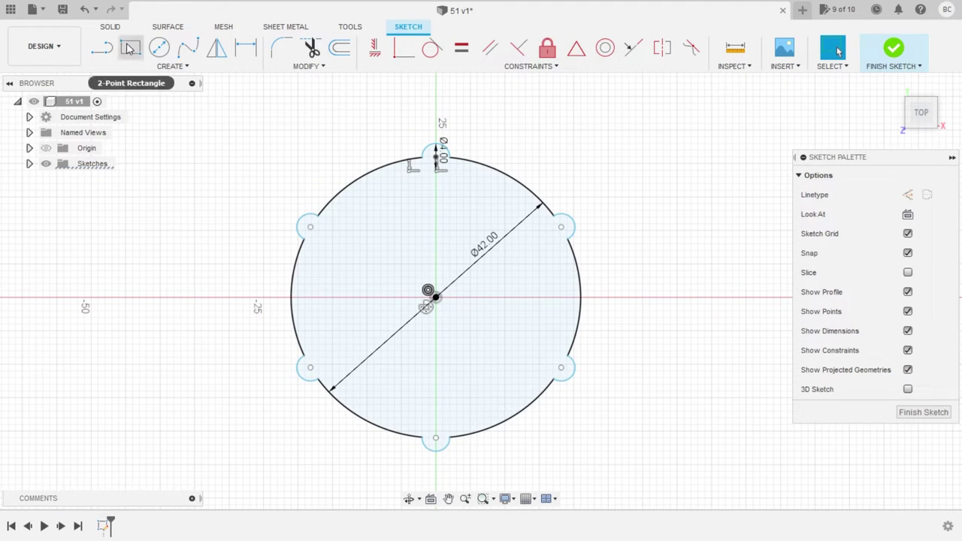
Extrude the cap profile 20 mm as a new solid body
{"action": "left_click", "coordinate": [113, 29]}
{"action": "left_click", "coordinate": [130, 49]}
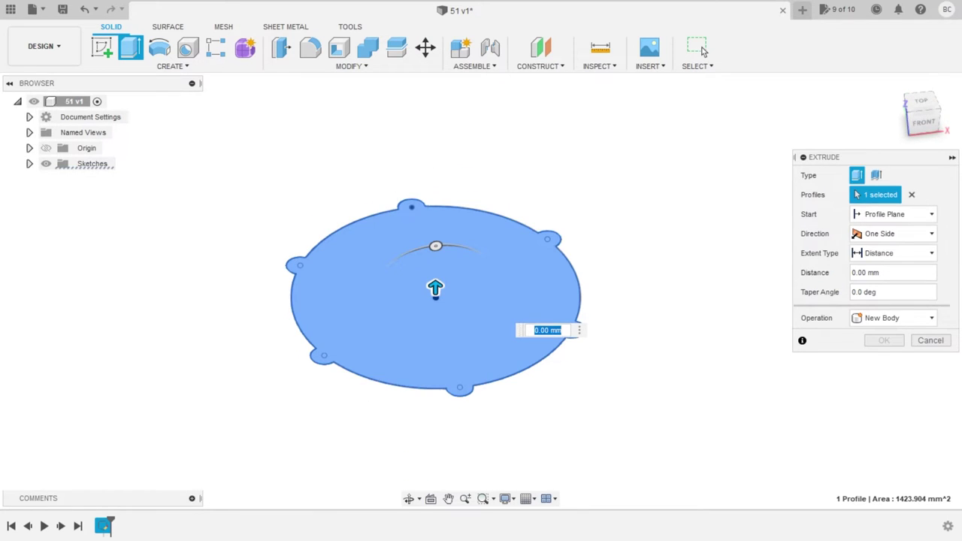
{"action": "scroll", "coordinate": [514, 396], "scroll_direction": "down", "scroll_amount": 2}
{"action": "scroll", "coordinate": [634, 318], "scroll_direction": "down", "scroll_amount": 2}
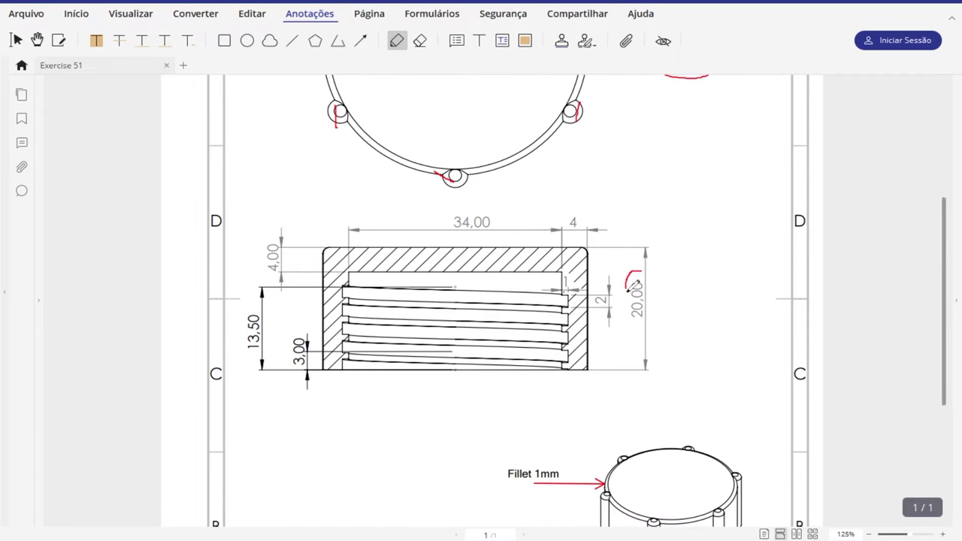
{"action": "left_click_drag", "start_coordinate": [630, 274], "coordinate": [646, 327]}
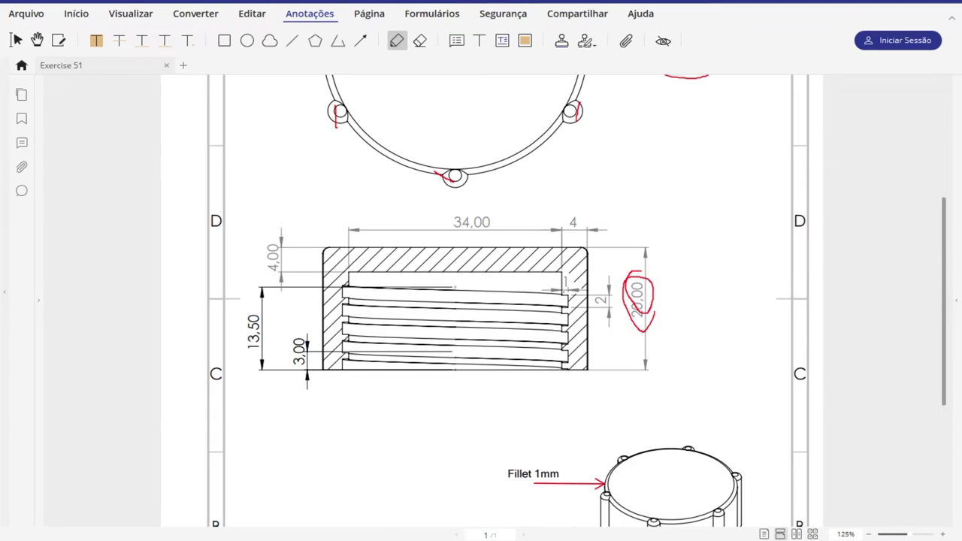
{"action": "type", "text": "20"}
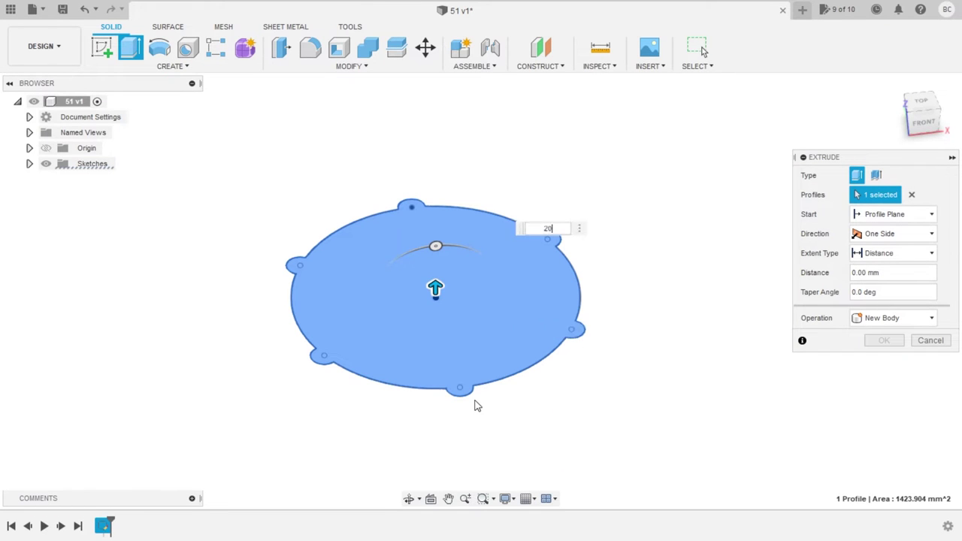
{"action": "key", "text": "Return"}
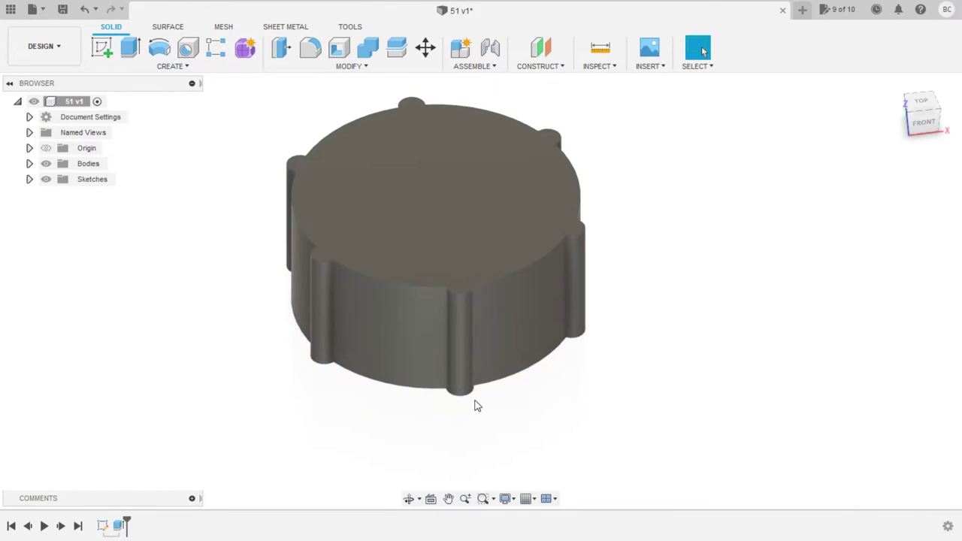
{"action": "scroll", "coordinate": [442, 371], "scroll_direction": "down", "scroll_amount": 2}
{"action": "mouse_move", "coordinate": [407, 360]}
{"action": "middle_mouse_down"}
{"action": "mouse_move", "coordinate": [433, 315]}
{"action": "mouse_move", "coordinate": [444, 330]}
{"action": "mouse_move", "coordinate": [421, 331]}
{"action": "middle_mouse_up"}
{"action": "scroll", "coordinate": [511, 393], "scroll_direction": "down", "scroll_amount": 2}
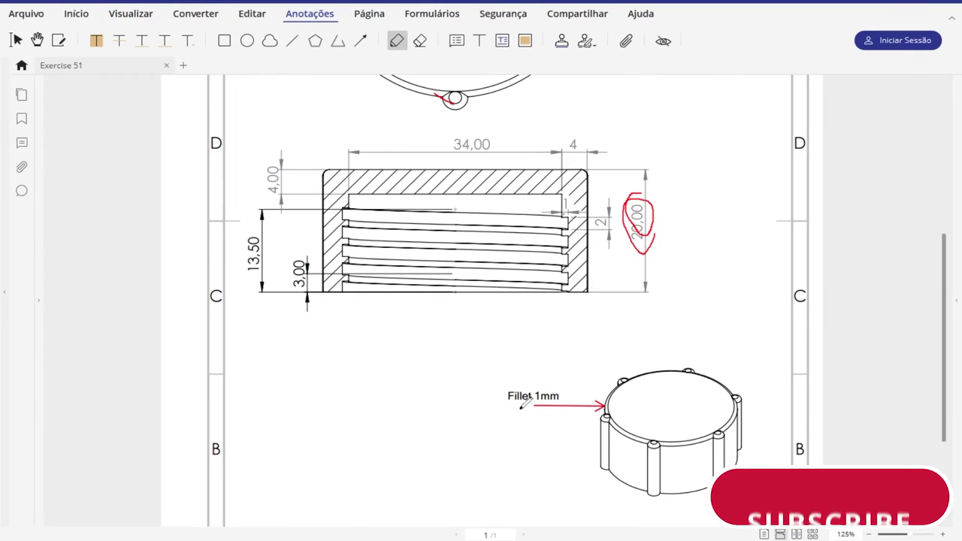
{"action": "left_click_drag", "start_coordinate": [527, 380], "coordinate": [565, 404]}
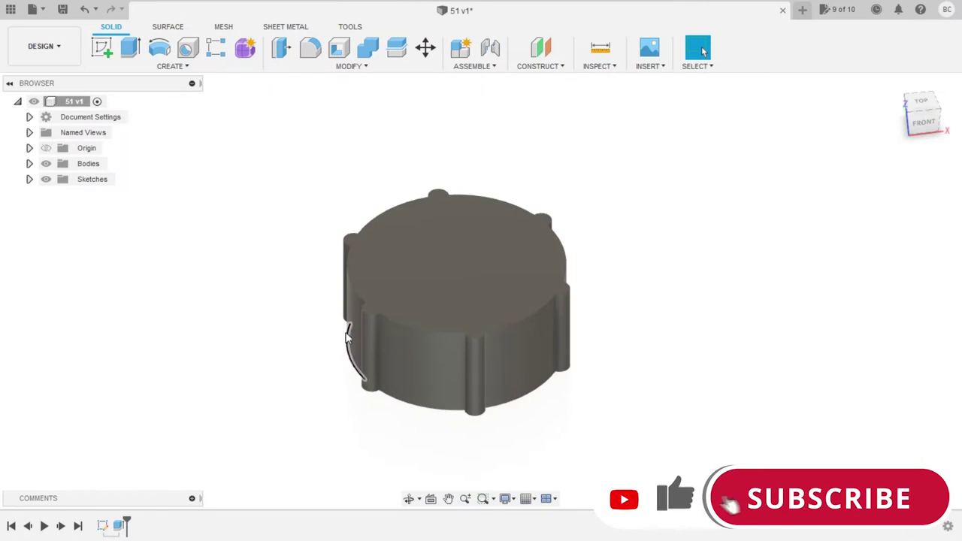
{"action": "mouse_move", "coordinate": [356, 352]}
{"action": "middle_mouse_down", "text": "shift"}
{"action": "mouse_move", "coordinate": [356, 236]}
{"action": "mouse_move", "coordinate": [345, 195]}
{"action": "middle_mouse_up", "text": "shift"}
{"action": "left_click", "coordinate": [310, 49]}
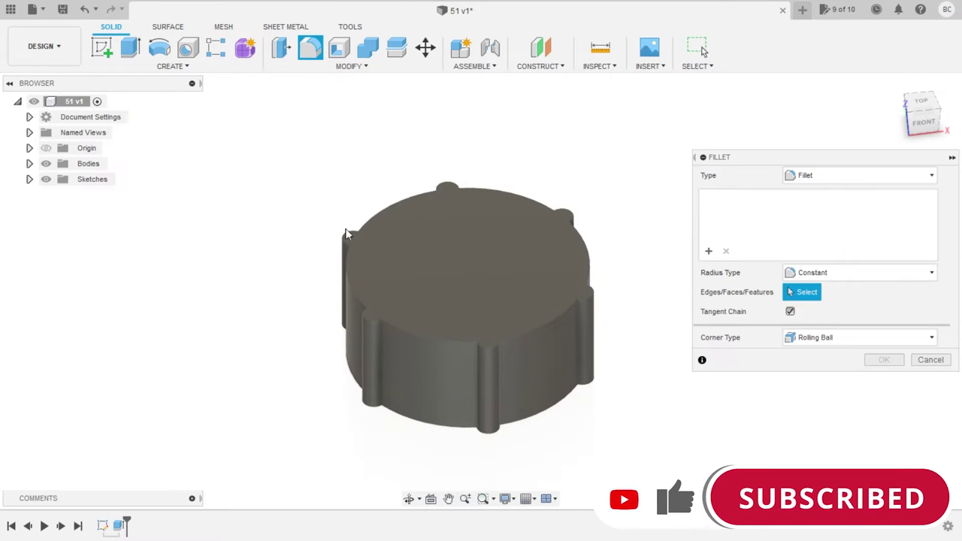
Round the cap's top edge with a 1 mm fillet
{"action": "left_click", "coordinate": [406, 269]}
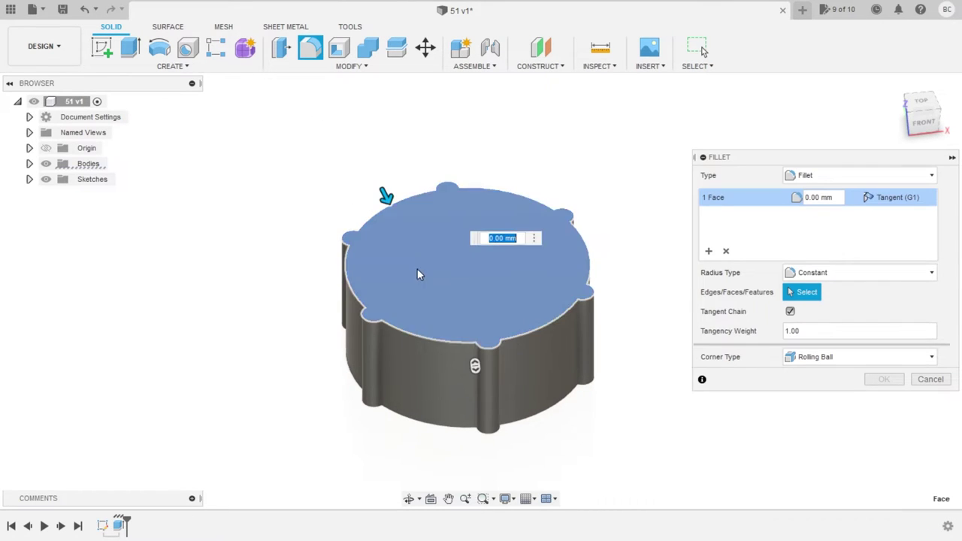
{"action": "type", "text": "1"}
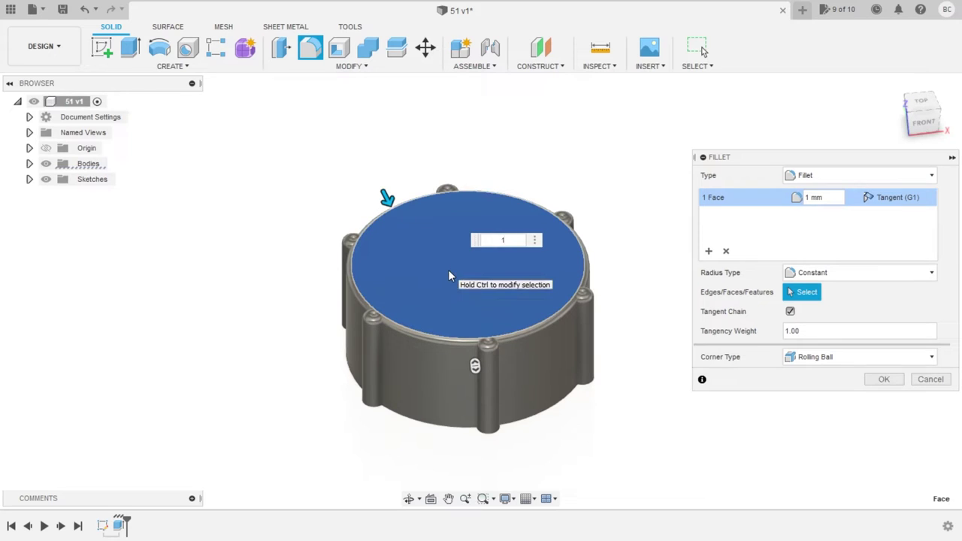
{"action": "left_click", "coordinate": [883, 379]}
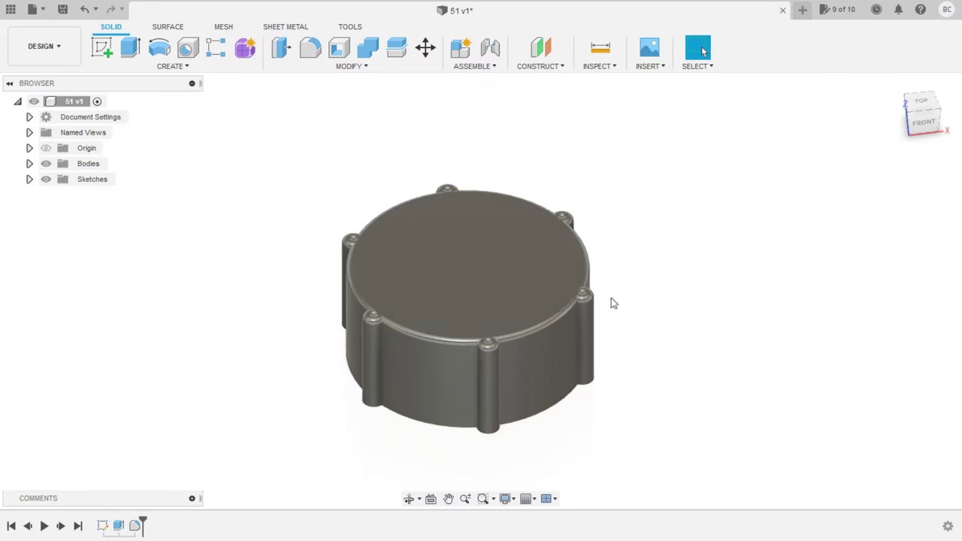
{"action": "middle_click_drag", "start_coordinate": [613, 302], "coordinate": [582, 175], "text": "shift"}
{"action": "left_click", "coordinate": [900, 91]}
Start a new sketch on the cap's bottom face
{"action": "left_click", "coordinate": [106, 57]}
{"action": "middle_click_drag", "start_coordinate": [472, 354], "coordinate": [576, 168], "text": "shift"}
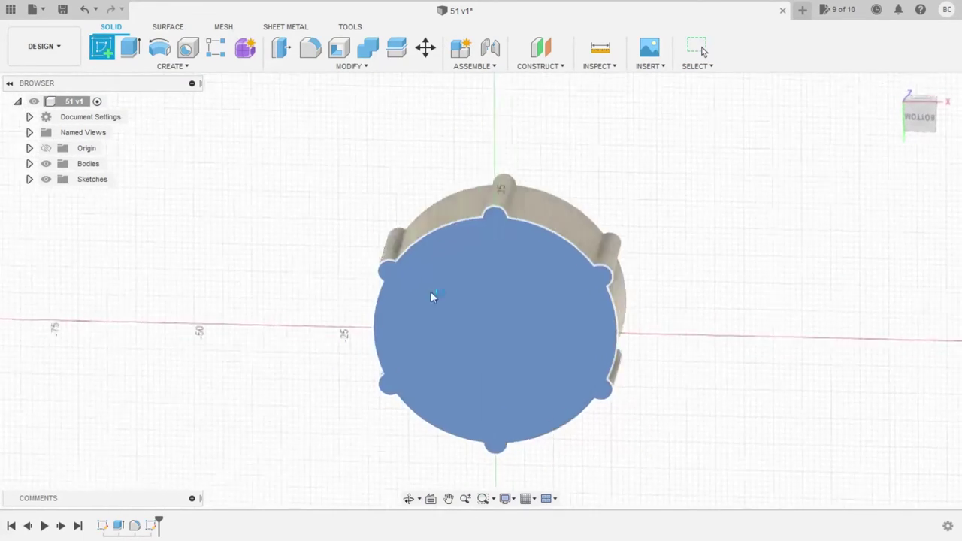
{"action": "left_click", "coordinate": [415, 298]}
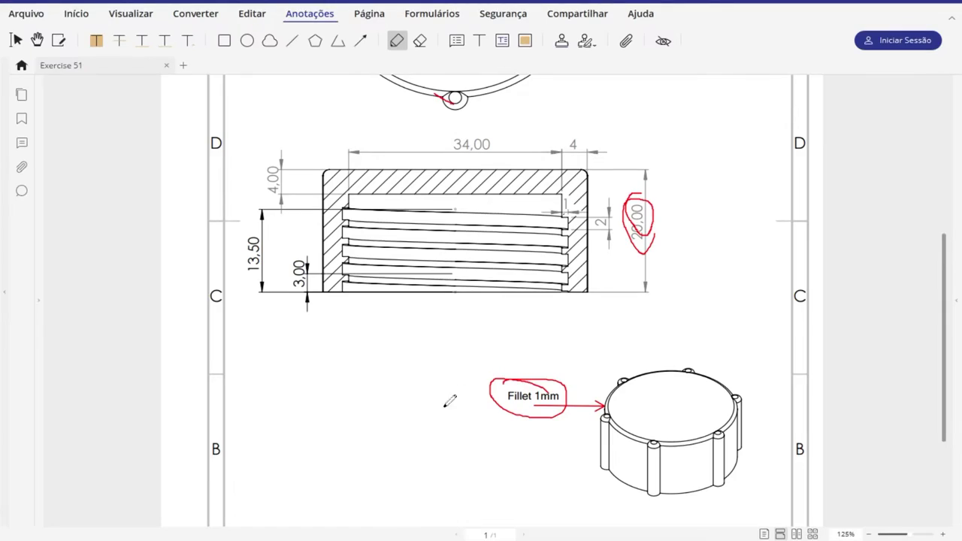
Draw a 34 mm diameter circle centred on the origin of the bottom-face sketch
{"action": "scroll", "coordinate": [472, 184], "scroll_direction": "up", "scroll_amount": 2}
{"action": "mouse_move", "coordinate": [475, 210]}
{"action": "left_mouse_down"}
{"action": "mouse_move", "coordinate": [489, 233]}
{"action": "mouse_move", "coordinate": [466, 211]}
{"action": "left_mouse_up"}
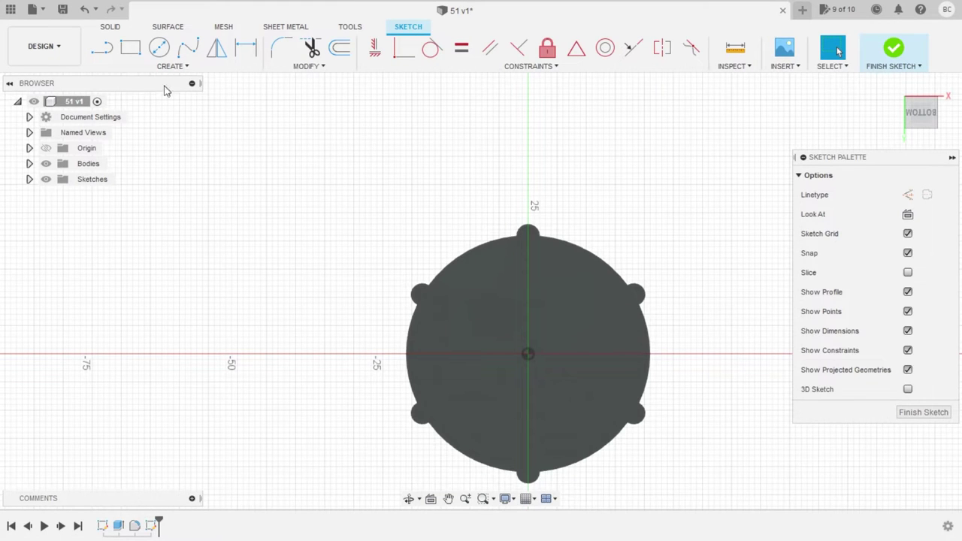
{"action": "left_click", "coordinate": [159, 48]}
{"action": "left_click", "coordinate": [528, 354]}
{"action": "type", "text": "34"}
{"action": "key", "text": "Return"}
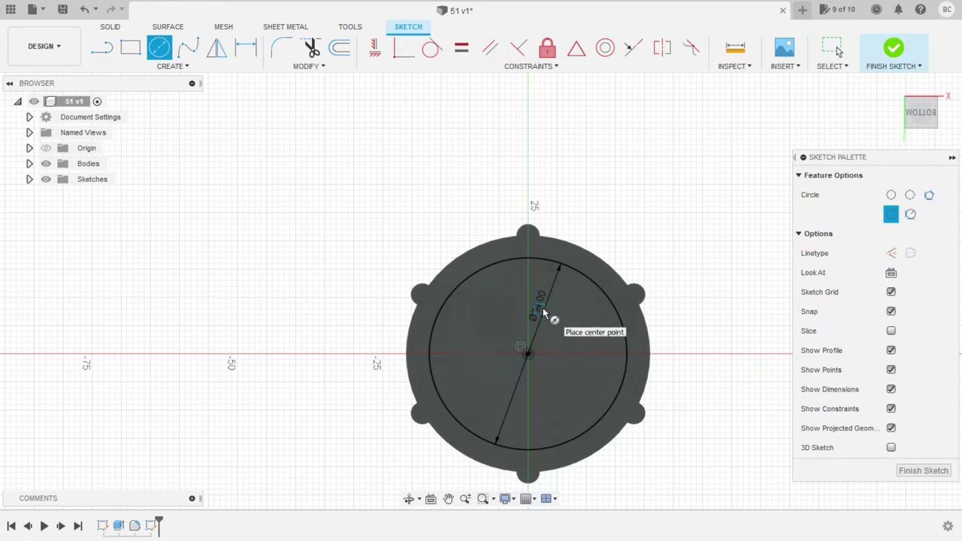
{"action": "key", "text": "Escape"}
On the drawing, mark the inner depth, circle the 4,00 top thickness and note 20
{"action": "key", "text": "alt+Tab"}
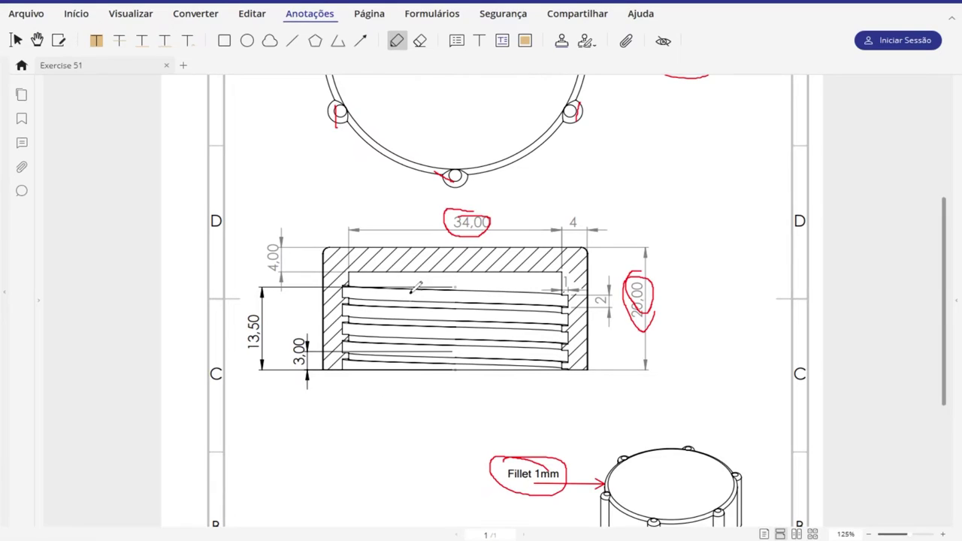
{"action": "mouse_move", "coordinate": [392, 396]}
{"action": "left_mouse_down"}
{"action": "mouse_move", "coordinate": [396, 284]}
{"action": "mouse_move", "coordinate": [443, 271]}
{"action": "left_mouse_up"}
{"action": "mouse_move", "coordinate": [288, 237]}
{"action": "left_mouse_down"}
{"action": "mouse_move", "coordinate": [289, 268]}
{"action": "mouse_move", "coordinate": [267, 235]}
{"action": "left_mouse_up"}
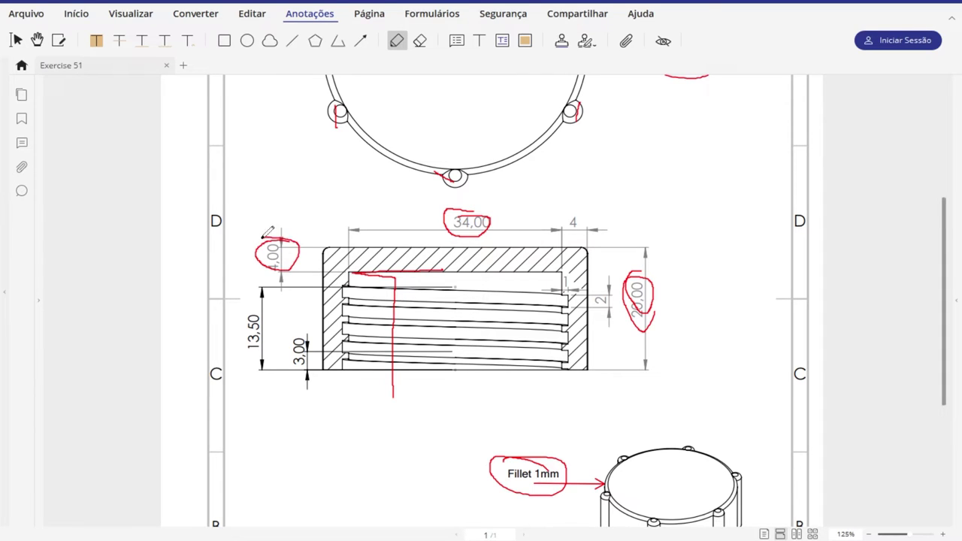
{"action": "left_click_drag", "start_coordinate": [651, 224], "coordinate": [656, 214]}
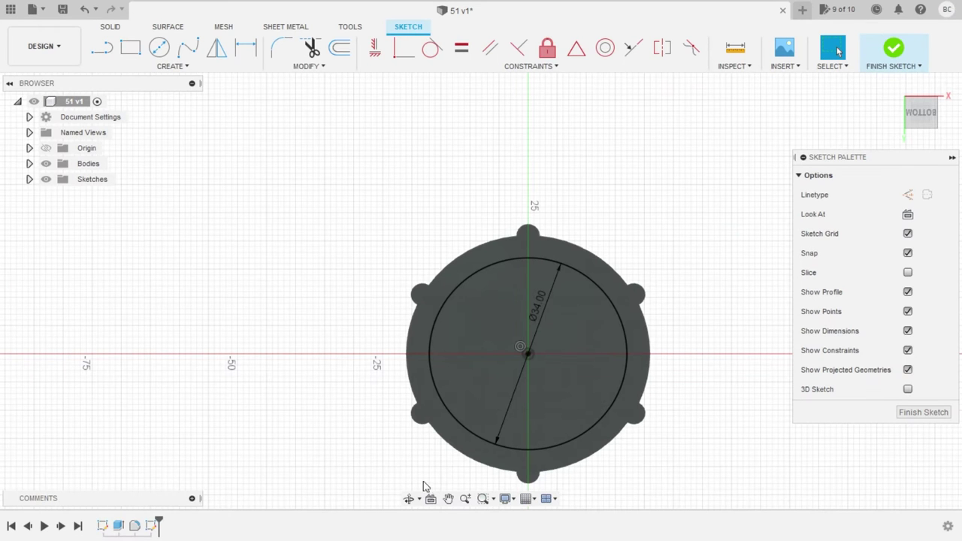
Cut the 34 mm circle 16 mm into the cap from below to hollow it
{"action": "left_click", "coordinate": [110, 27]}
{"action": "left_click", "coordinate": [130, 47]}
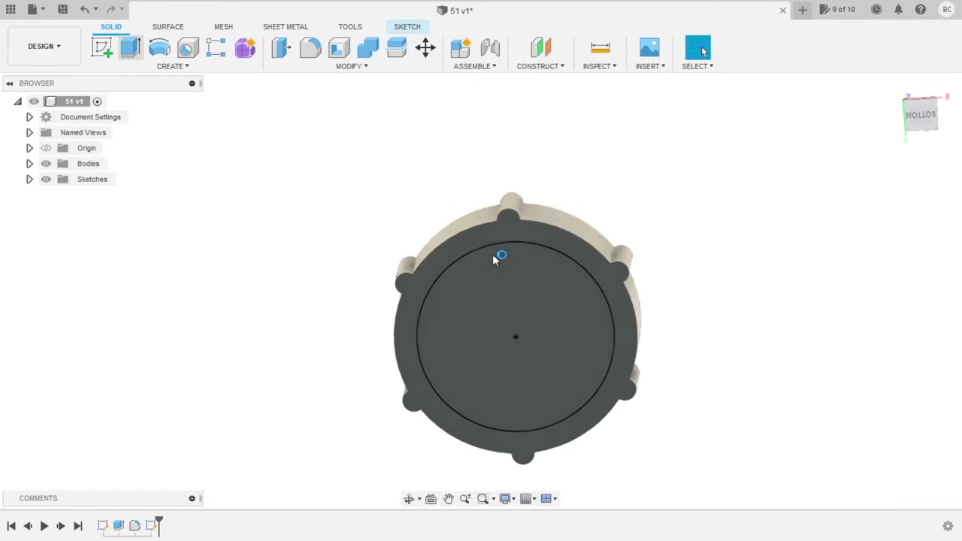
{"action": "left_click", "coordinate": [451, 327]}
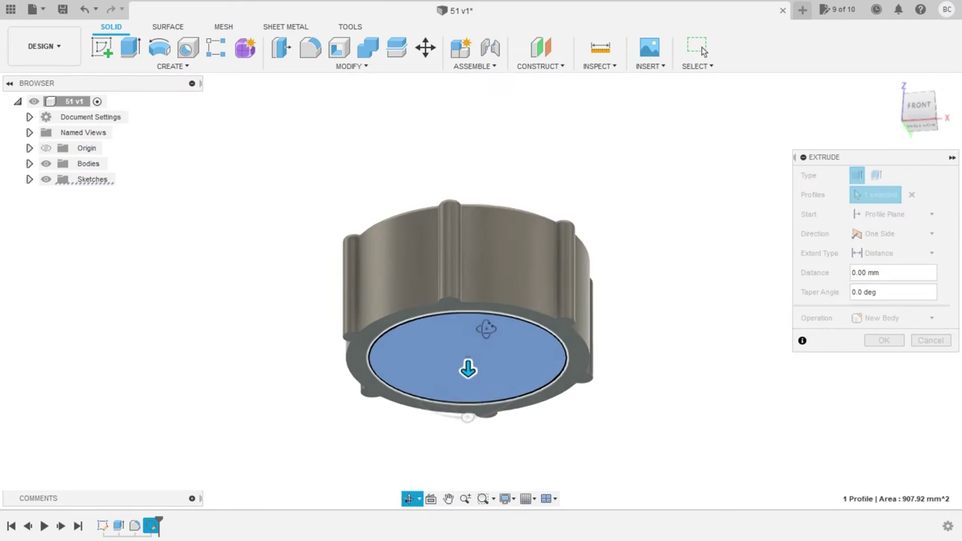
{"action": "left_click_drag", "start_coordinate": [469, 361], "coordinate": [466, 264]}
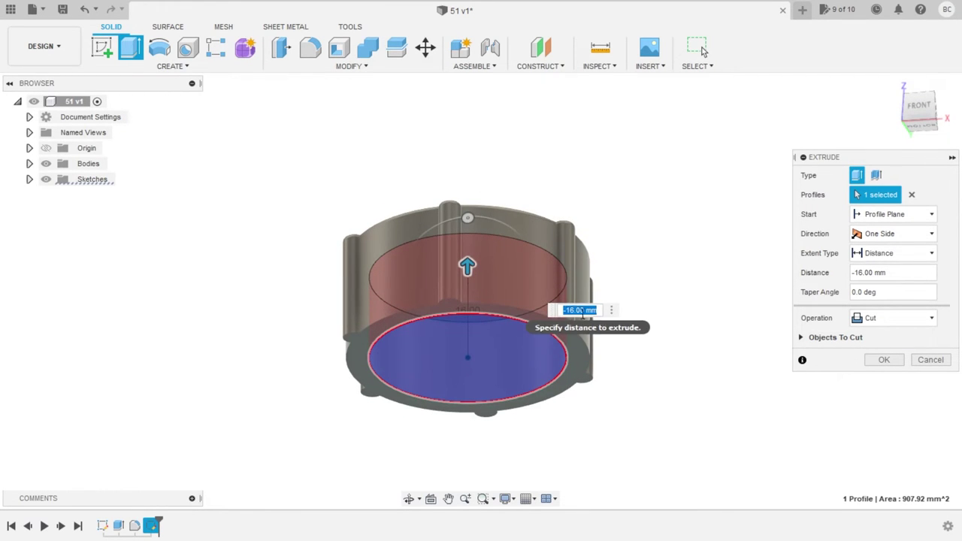
{"action": "left_click", "coordinate": [886, 361]}
{"action": "mouse_move", "coordinate": [662, 368]}
{"action": "middle_mouse_down", "text": "shift"}
{"action": "mouse_move", "coordinate": [651, 266]}
{"action": "mouse_move", "coordinate": [650, 363]}
{"action": "mouse_move", "coordinate": [661, 350]}
{"action": "middle_mouse_up", "text": "shift"}
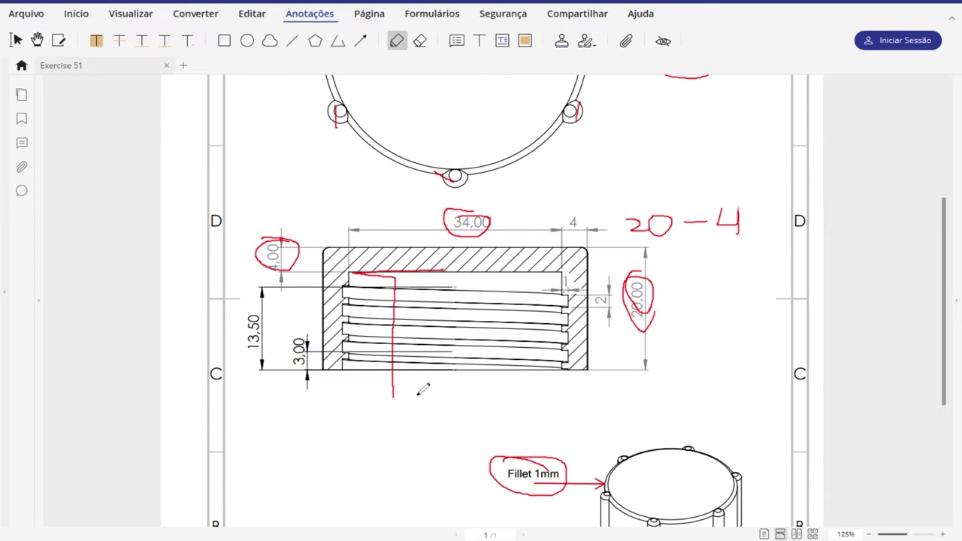
{"action": "mouse_move", "coordinate": [391, 368]}
{"action": "left_mouse_down"}
{"action": "mouse_move", "coordinate": [435, 366]}
{"action": "mouse_move", "coordinate": [473, 329]}
{"action": "left_mouse_up"}
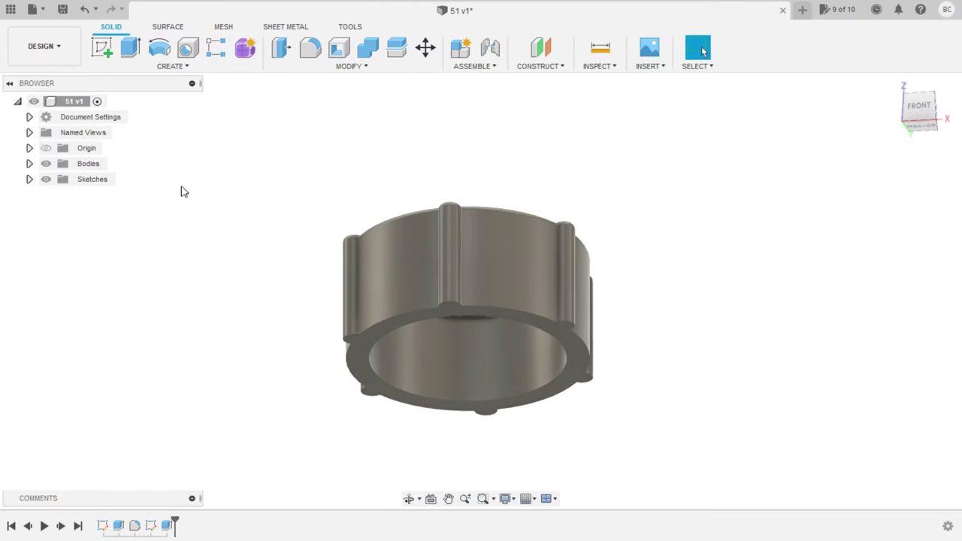
{"action": "left_click", "coordinate": [182, 67]}
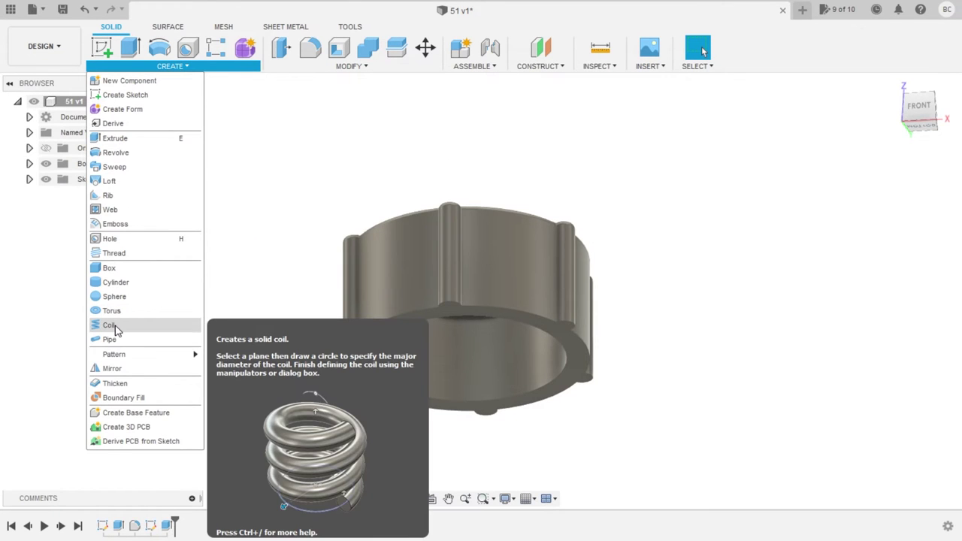
Set up a coil cut on the bottom face: 34 mm diameter at the origin, 2 mm section
{"action": "left_click", "coordinate": [114, 328]}
{"action": "left_click", "coordinate": [350, 398]}
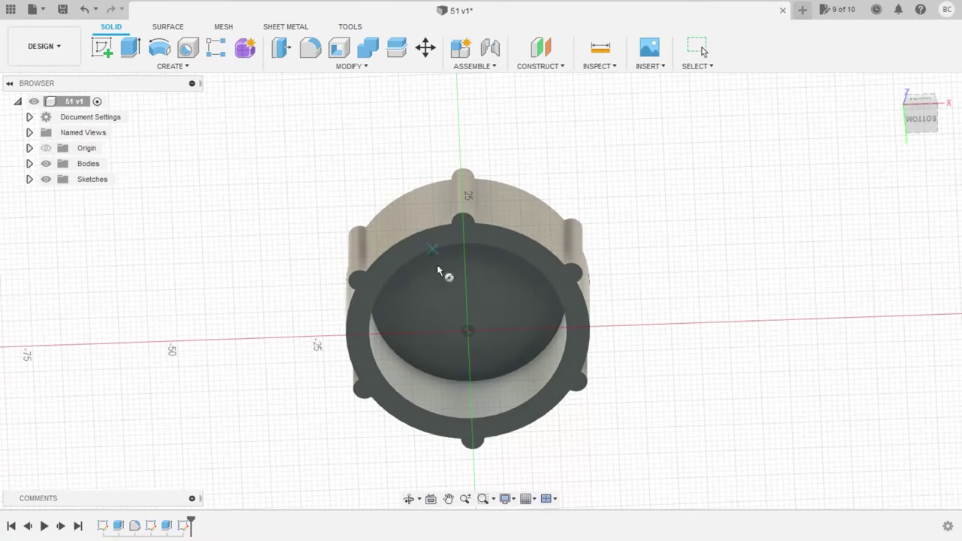
{"action": "left_click", "coordinate": [469, 330]}
{"action": "type", "text": "34"}
{"action": "key", "text": "Tab"}
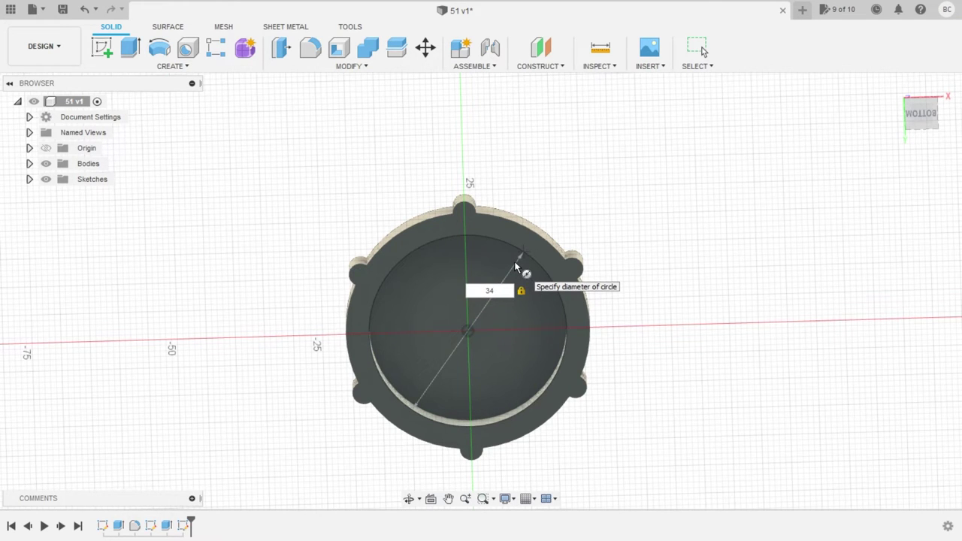
{"action": "left_click", "coordinate": [515, 266]}
{"action": "mouse_move", "coordinate": [495, 268]}
{"action": "middle_mouse_down", "text": "shift"}
{"action": "mouse_move", "coordinate": [485, 376]}
{"action": "mouse_move", "coordinate": [454, 300]}
{"action": "middle_mouse_up", "text": "shift"}
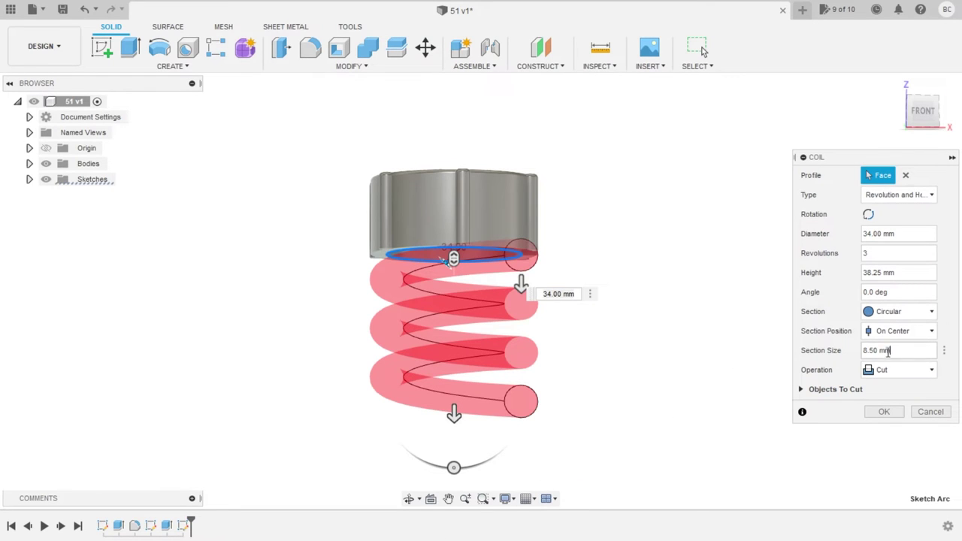
{"action": "left_click_drag", "start_coordinate": [889, 352], "coordinate": [850, 363]}
{"action": "type", "text": "2"}
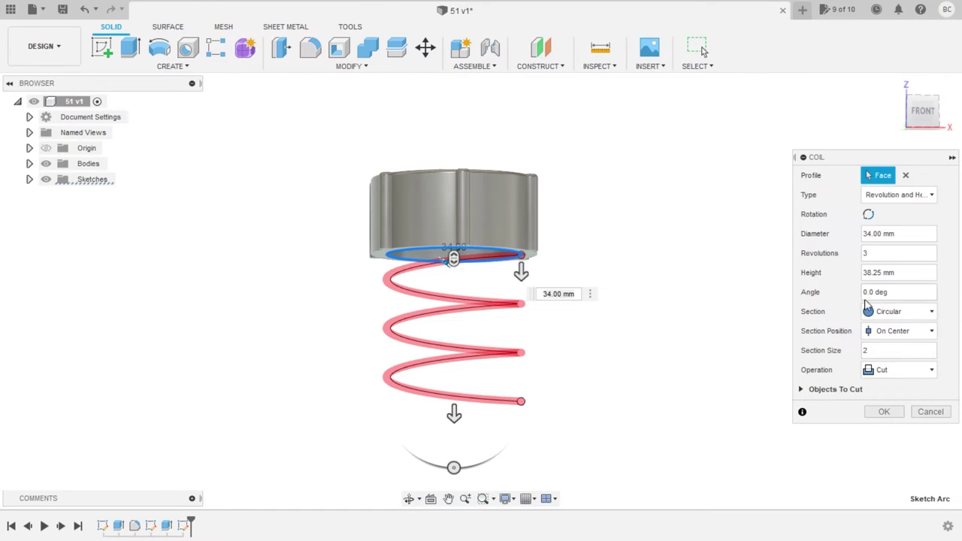
Set the coil to Revolutions and Pitch with 4.5 revolutions and a -3 mm pitch
{"action": "left_click", "coordinate": [908, 195]}
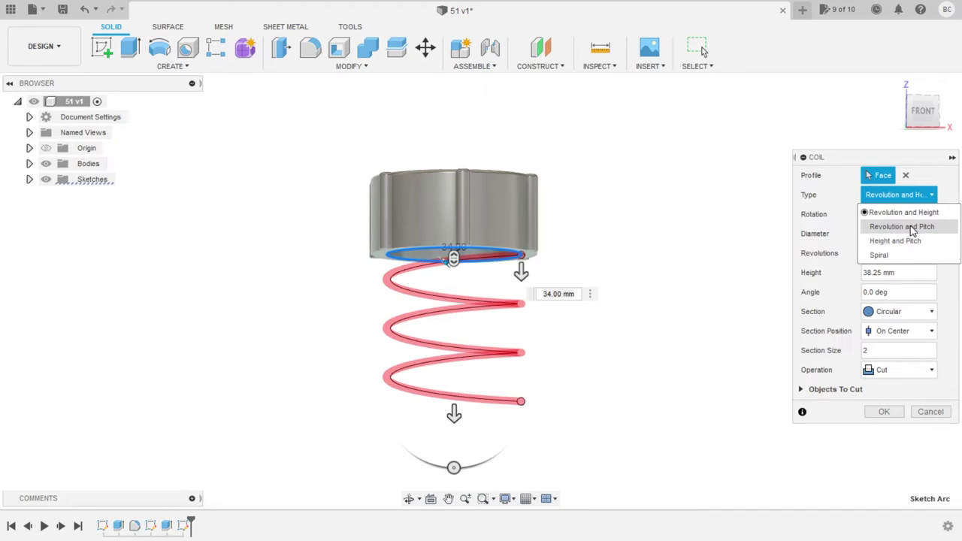
{"action": "left_click", "coordinate": [917, 215]}
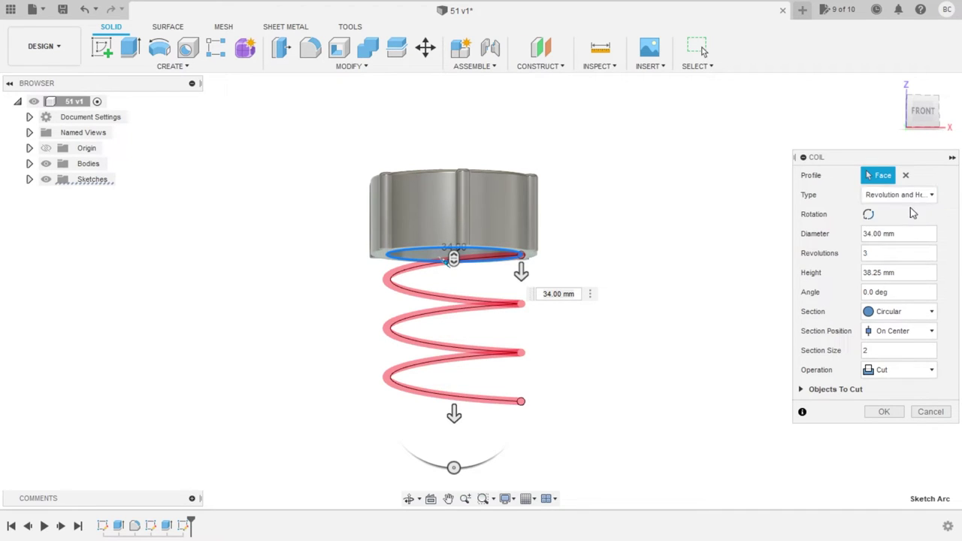
{"action": "left_click", "coordinate": [906, 195]}
{"action": "left_click", "coordinate": [909, 225]}
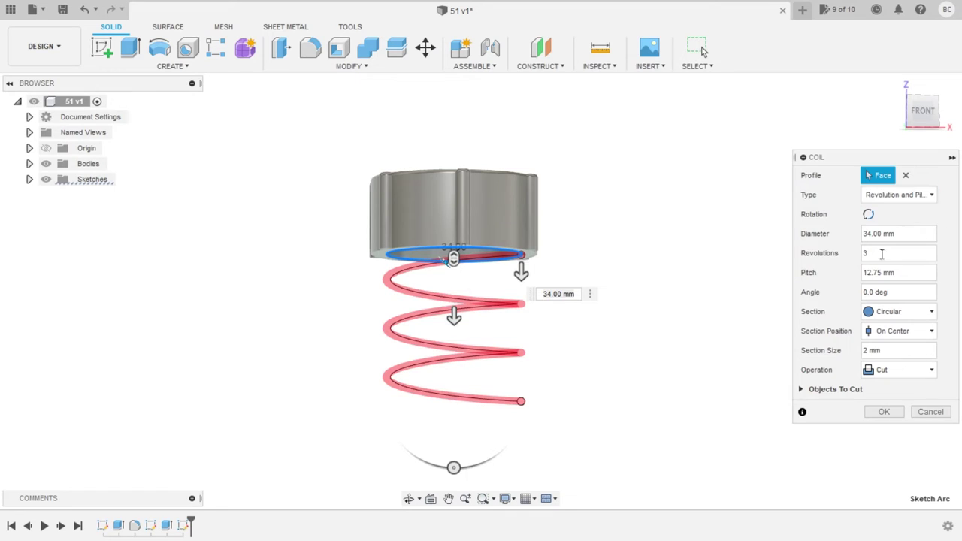
{"action": "left_click_drag", "start_coordinate": [889, 274], "coordinate": [844, 287]}
{"action": "type", "text": "3"}
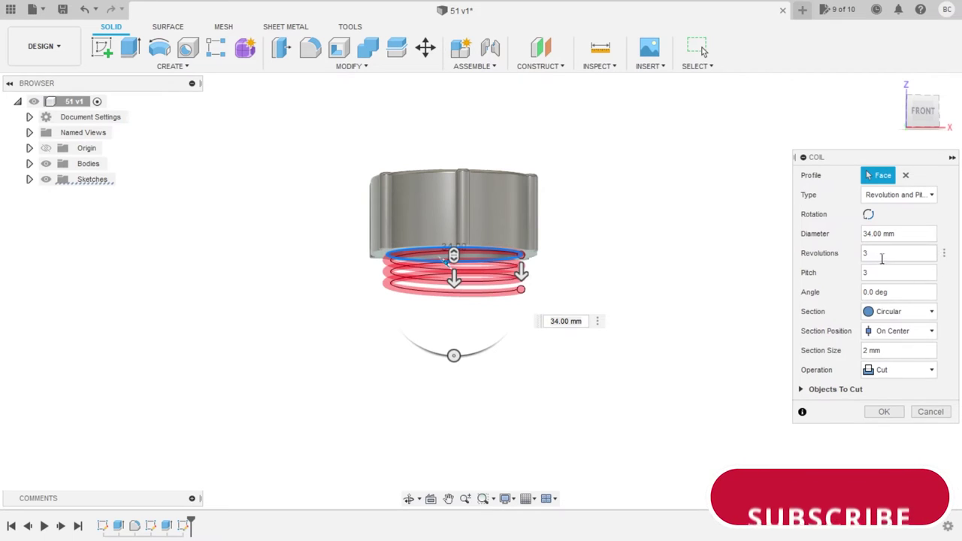
{"action": "type", "text": "4,5"}
{"action": "key", "text": "Return"}
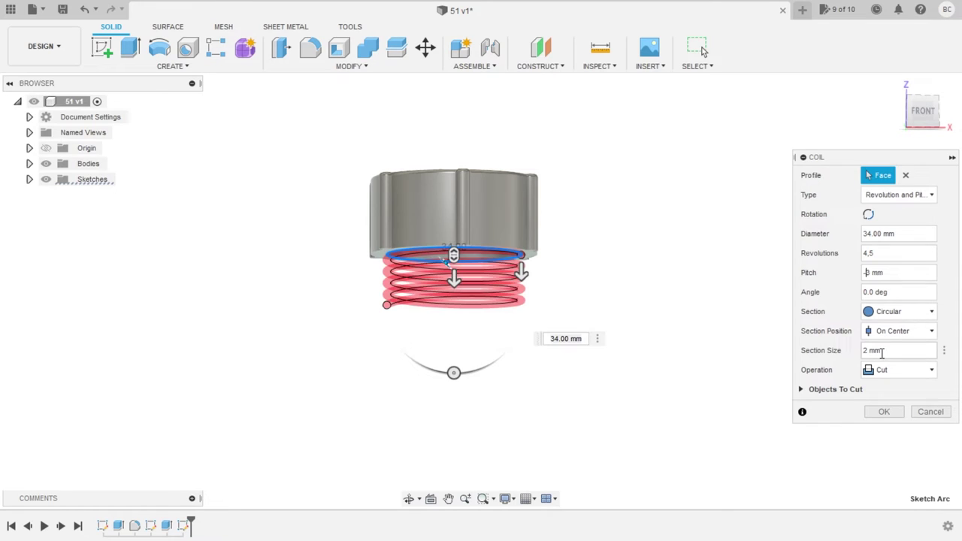
{"action": "type", "text": "-"}
{"action": "key", "text": "Return"}
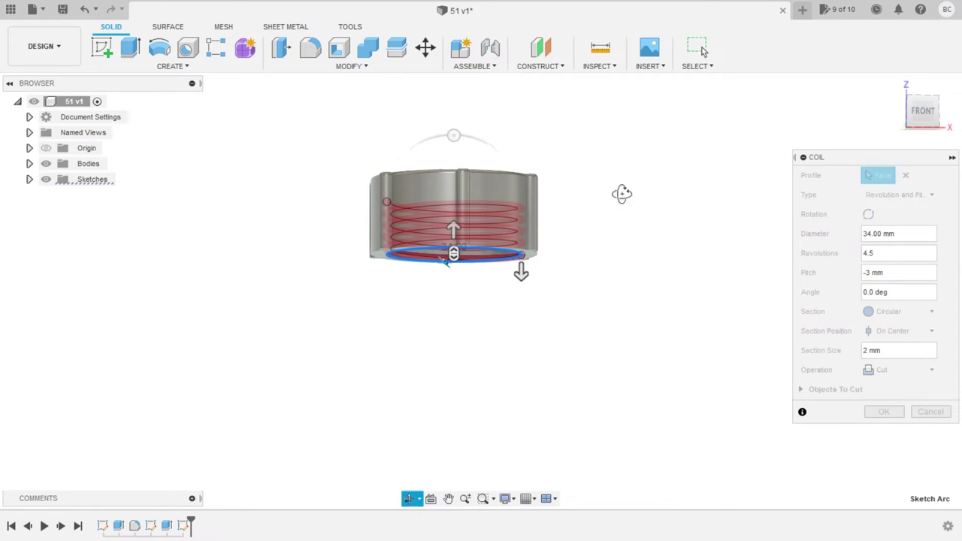
Make the coil section Square, positioned On Center of the path
{"action": "middle_click_drag", "start_coordinate": [622, 194], "coordinate": [616, 212], "text": "shift"}
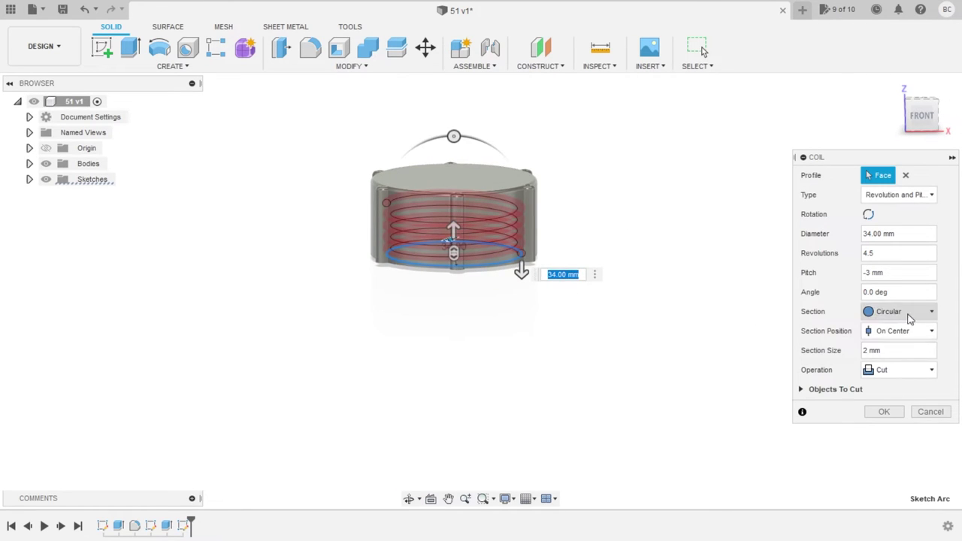
{"action": "left_click", "coordinate": [902, 311]}
{"action": "left_click", "coordinate": [902, 351]}
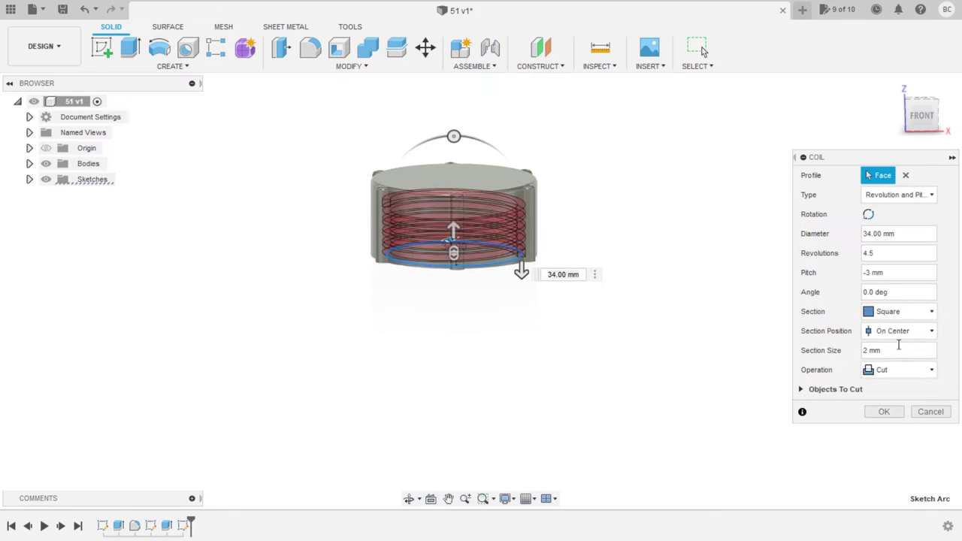
{"action": "key", "text": "alt+Tab"}
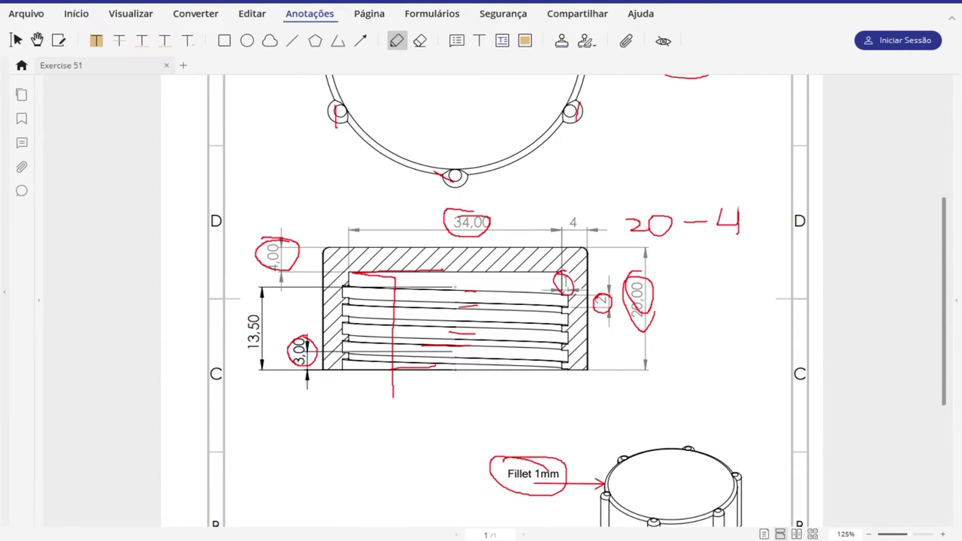
{"action": "key", "text": "alt+Tab"}
{"action": "left_click", "coordinate": [880, 331]}
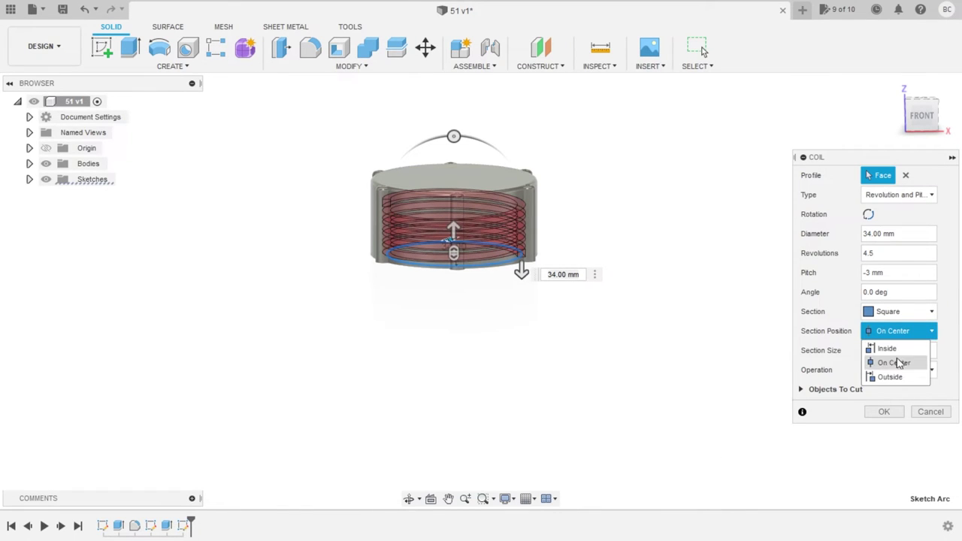
{"action": "left_click", "coordinate": [891, 363]}
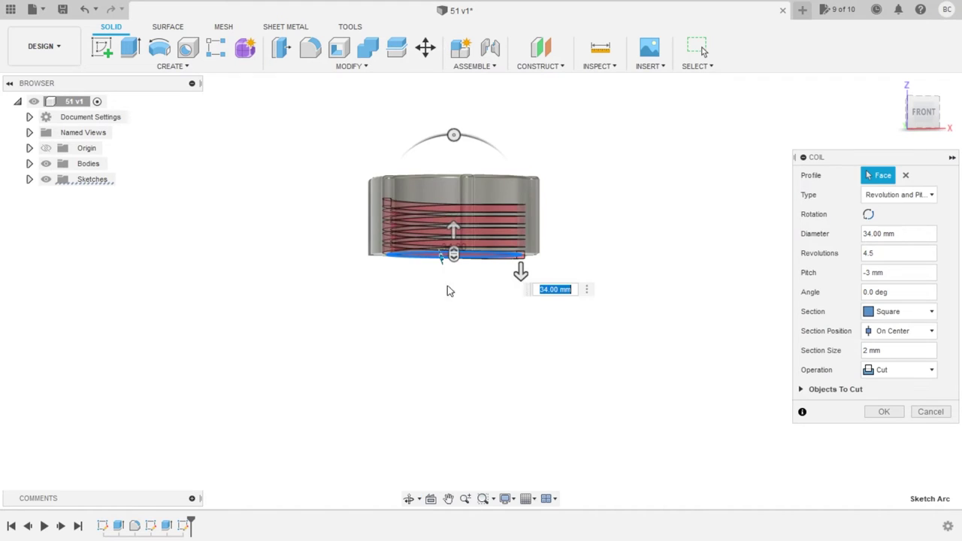
Apply the coil as a Cut to form the cap's internal thread, then inspect it
{"action": "scroll", "coordinate": [448, 248], "scroll_direction": "up", "scroll_amount": 2}
{"action": "scroll", "coordinate": [443, 257], "scroll_direction": "up", "scroll_amount": 2}
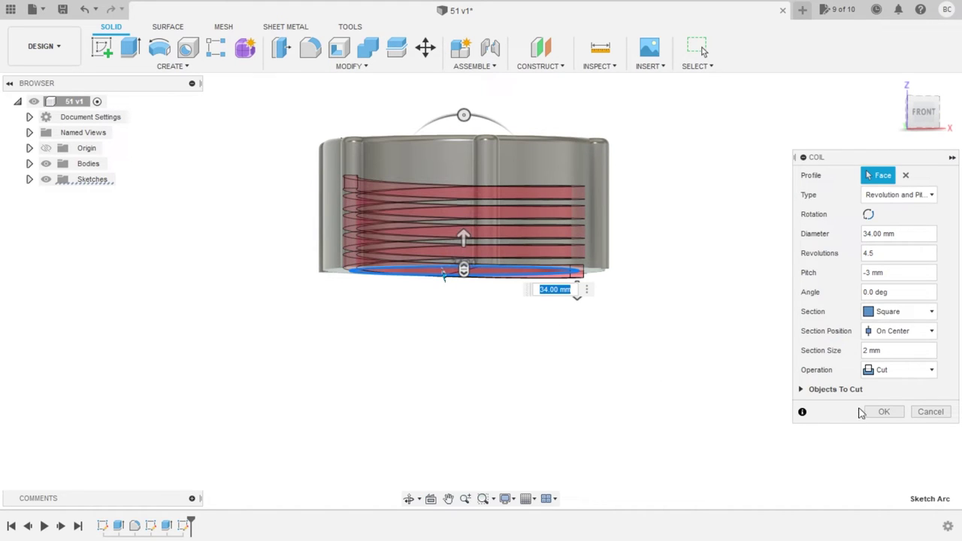
{"action": "left_click", "coordinate": [885, 415]}
{"action": "mouse_move", "coordinate": [583, 393]}
{"action": "middle_mouse_down", "text": "shift"}
{"action": "mouse_move", "coordinate": [576, 365]}
{"action": "mouse_move", "coordinate": [325, 402]}
{"action": "middle_mouse_up", "text": "shift"}
{"action": "mouse_move", "coordinate": [547, 339]}
{"action": "middle_mouse_down", "text": "shift"}
{"action": "mouse_move", "coordinate": [401, 298]}
{"action": "mouse_move", "coordinate": [440, 343]}
{"action": "mouse_move", "coordinate": [483, 353]}
{"action": "mouse_move", "coordinate": [684, 293]}
{"action": "middle_mouse_up", "text": "shift"}
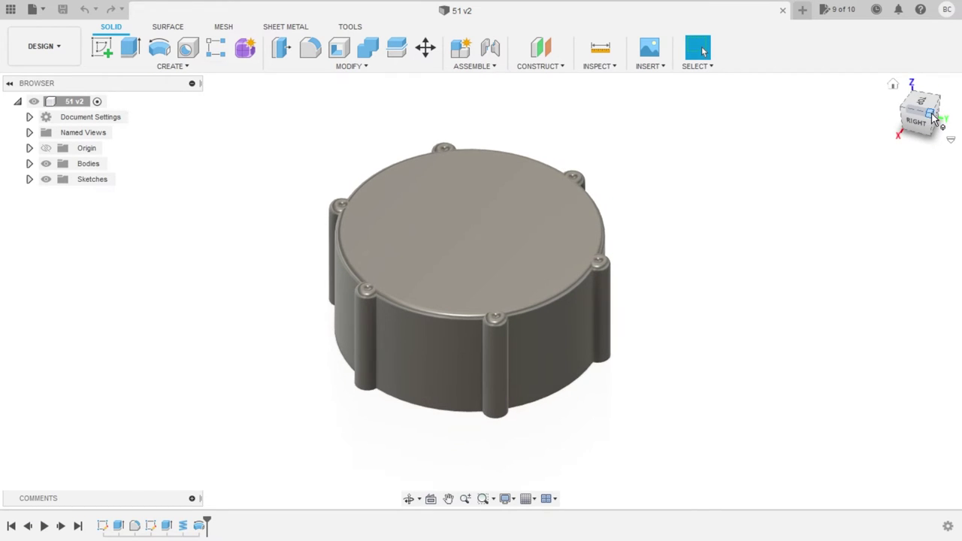
Start a new sketch on the cap's top face from an isometric view
{"action": "left_click", "coordinate": [933, 121]}
{"action": "left_click", "coordinate": [102, 47]}
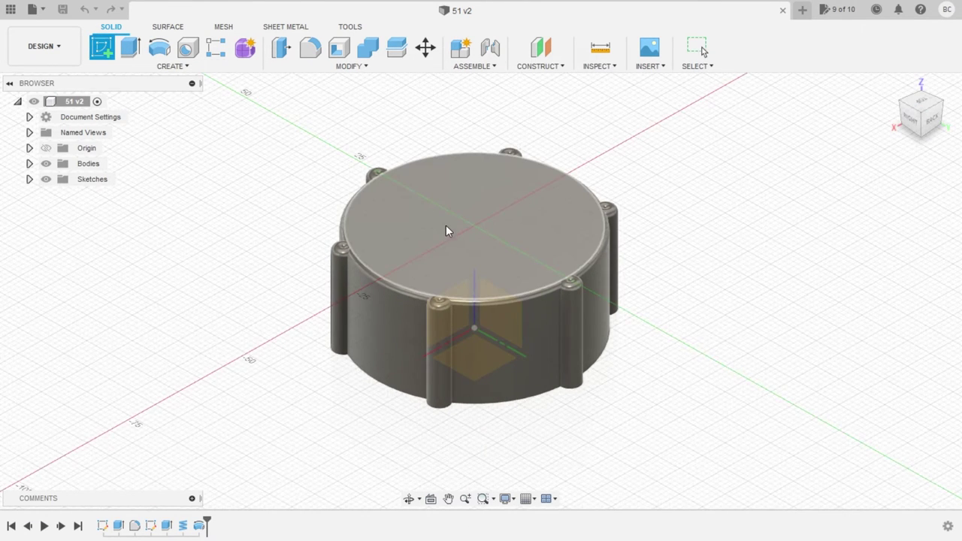
{"action": "left_click", "coordinate": [446, 226]}
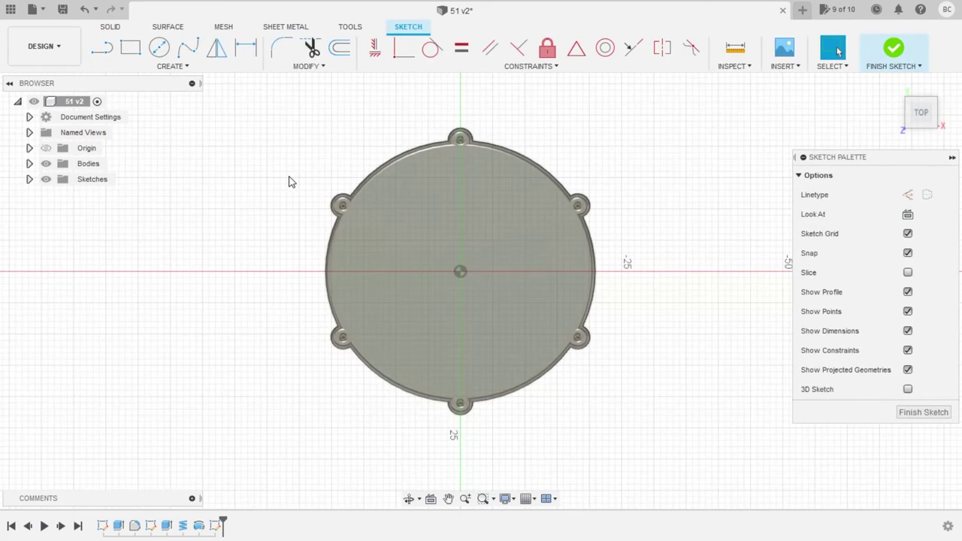
Add the person's name as 5 mm text in a box, centred horizontally
{"action": "left_click", "coordinate": [167, 66]}
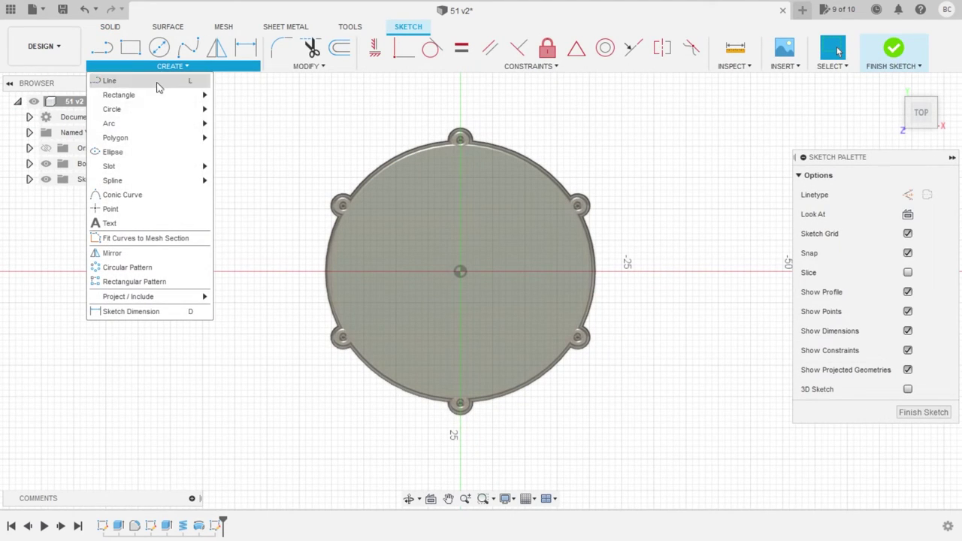
{"action": "left_click", "coordinate": [120, 223]}
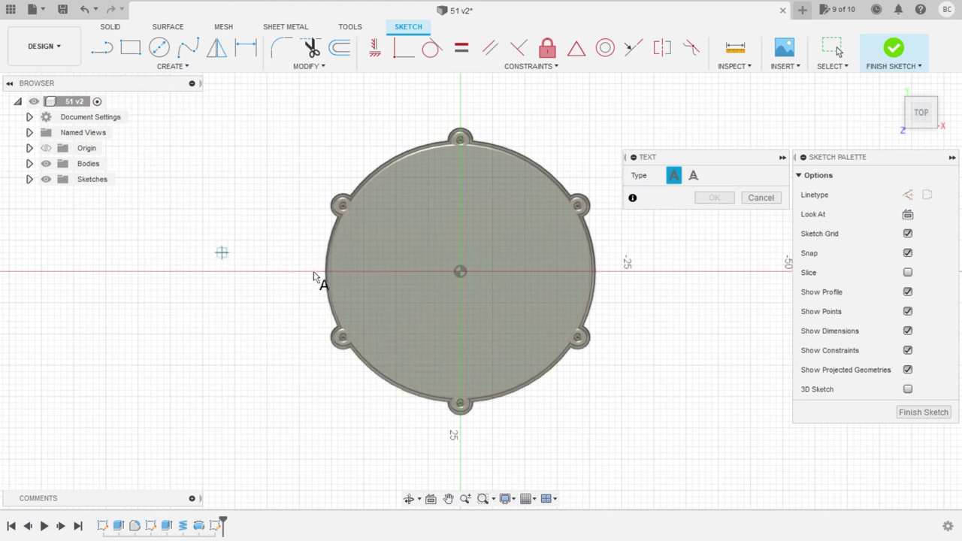
{"action": "left_click", "coordinate": [363, 271]}
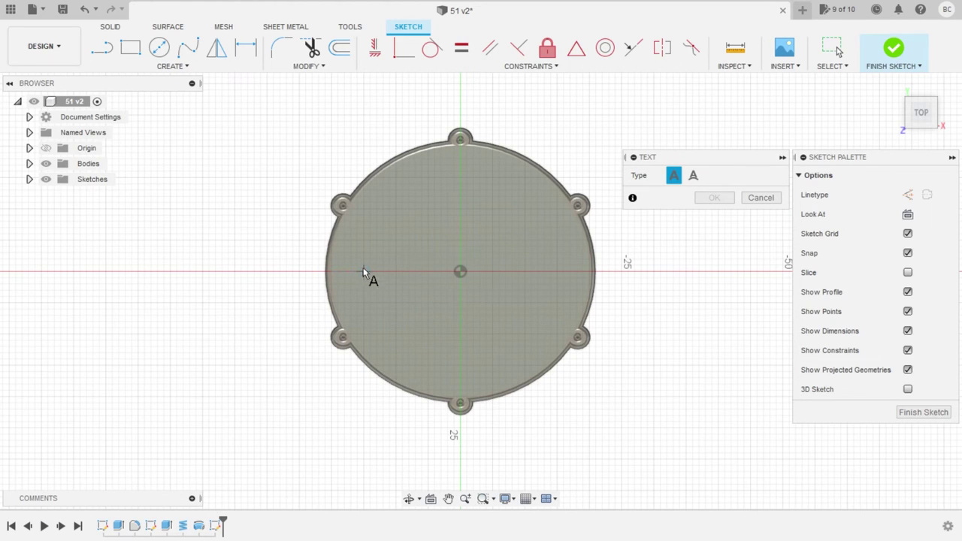
{"action": "left_click", "coordinate": [556, 241]}
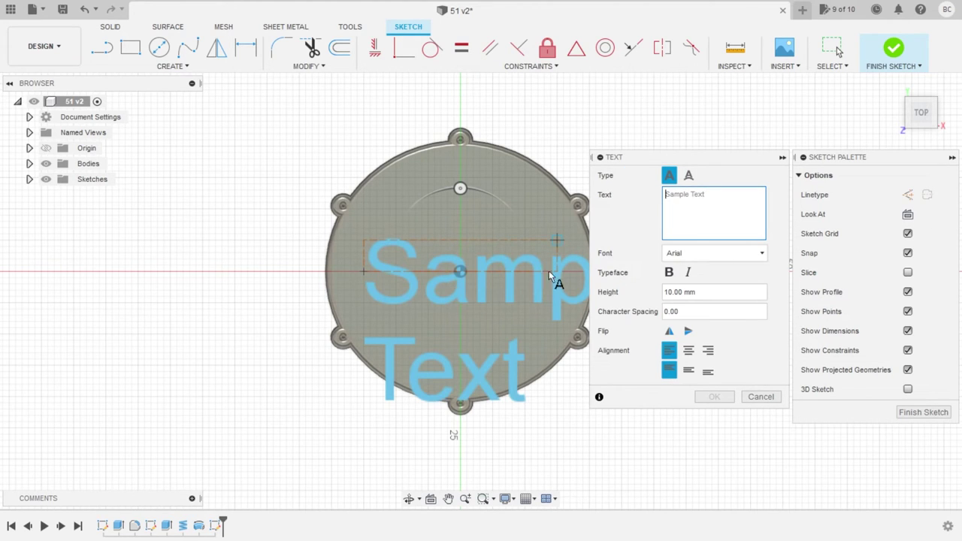
{"action": "mouse_move", "coordinate": [713, 213]}
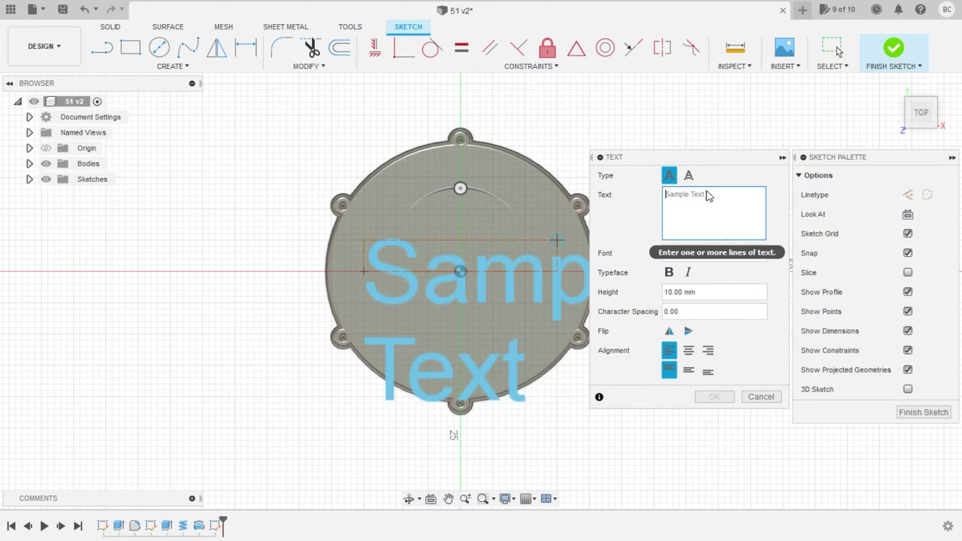
{"action": "type", "text": "Manue"}
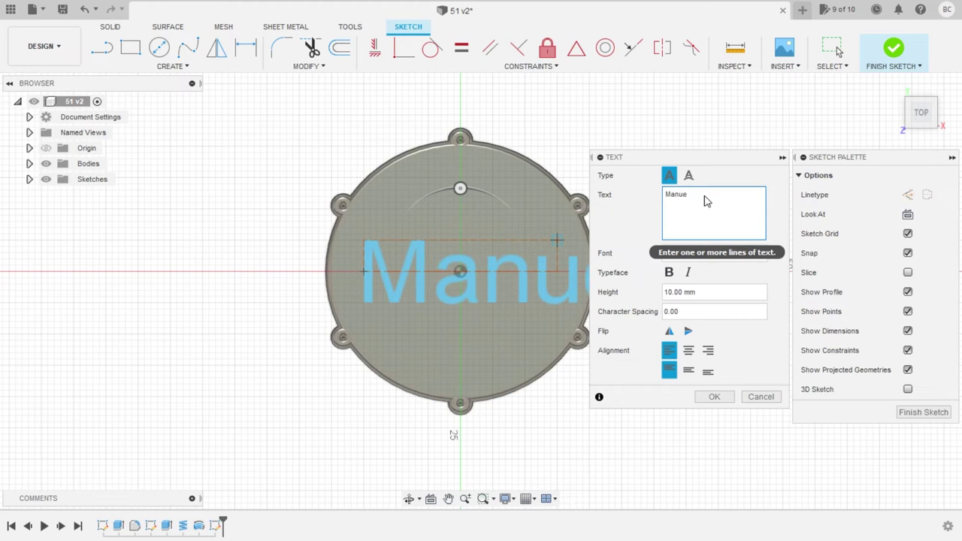
{"action": "type", "text": "l For"}
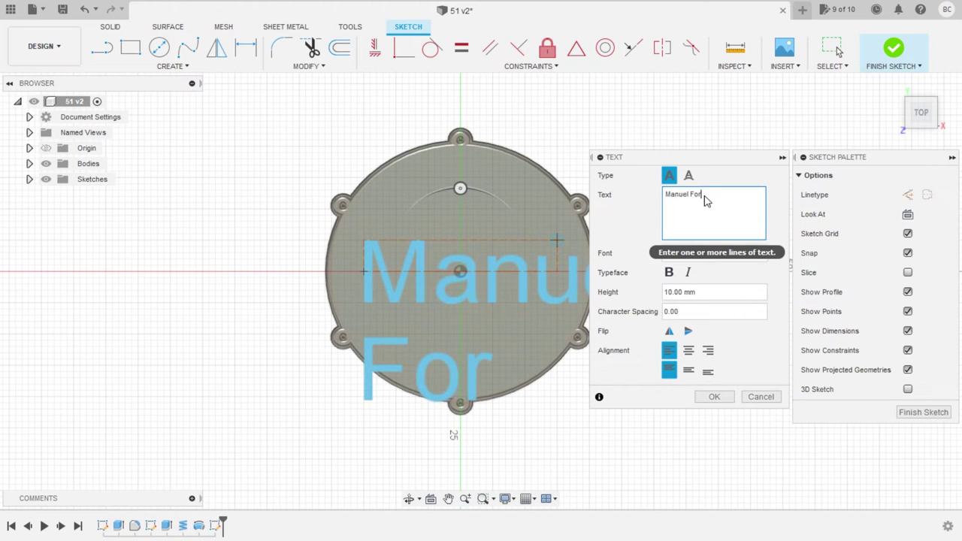
{"action": "type", "text": "tes"}
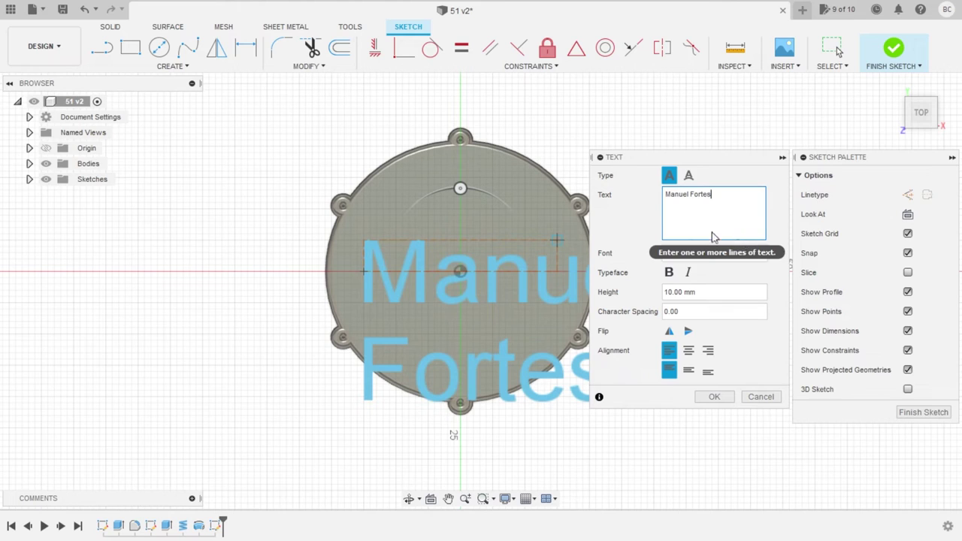
{"action": "left_click_drag", "start_coordinate": [712, 291], "coordinate": [682, 291]}
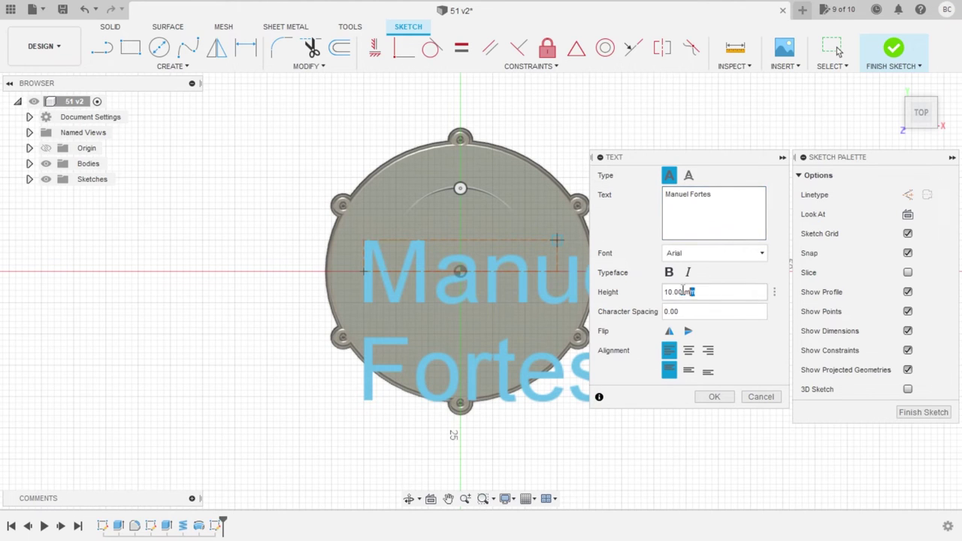
{"action": "type", "text": "2"}
{"action": "left_click_drag", "start_coordinate": [703, 292], "coordinate": [634, 292]}
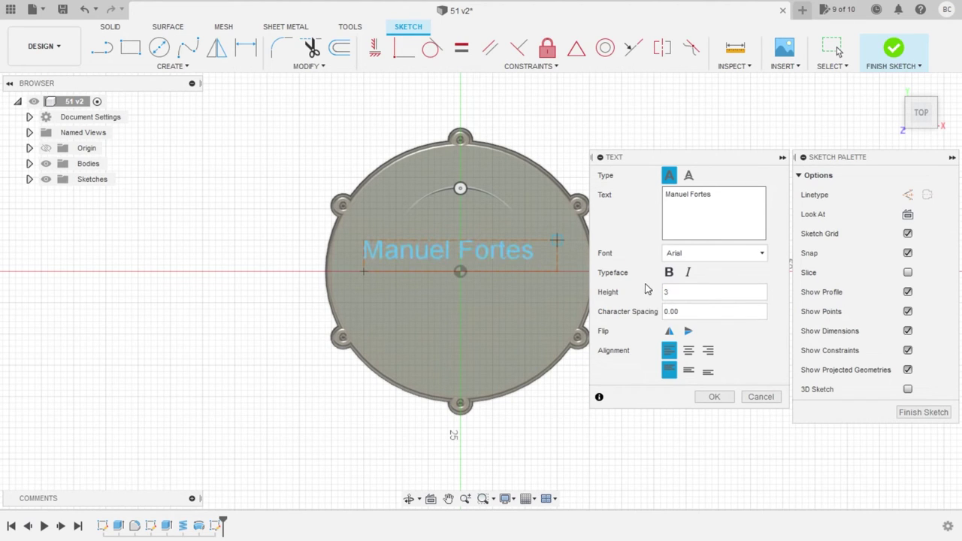
{"action": "type", "text": "5"}
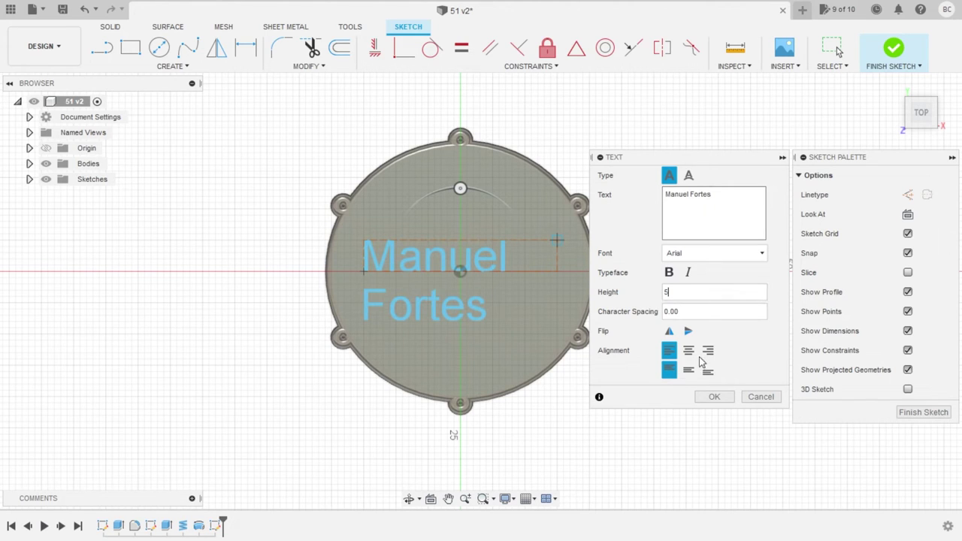
{"action": "left_click", "coordinate": [689, 352]}
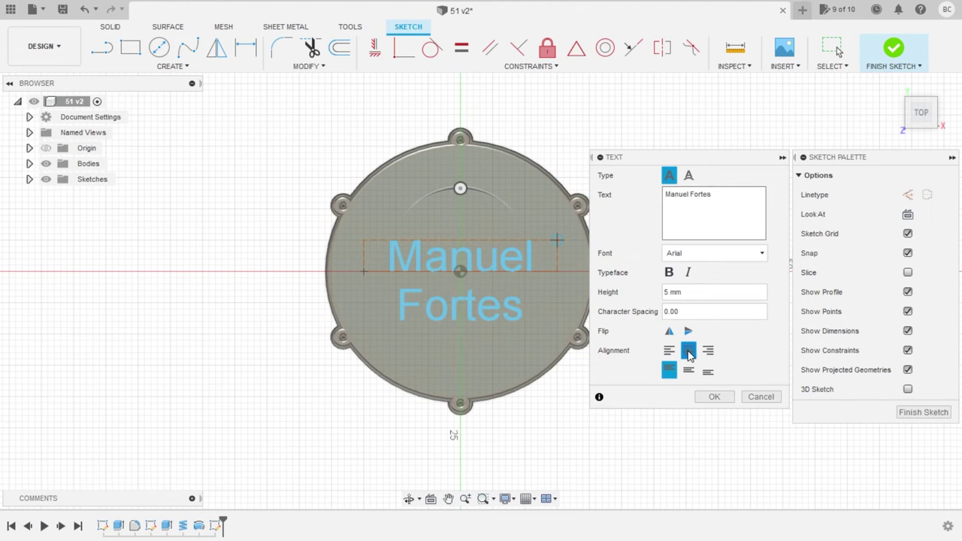
{"action": "left_click", "coordinate": [714, 396]}
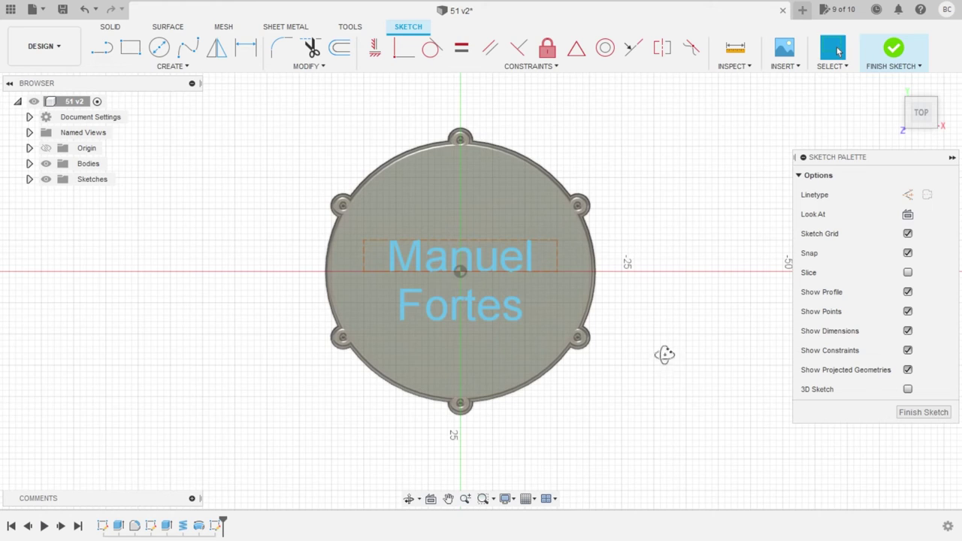
{"action": "middle_click_drag", "start_coordinate": [665, 361], "coordinate": [639, 317], "text": "shift"}
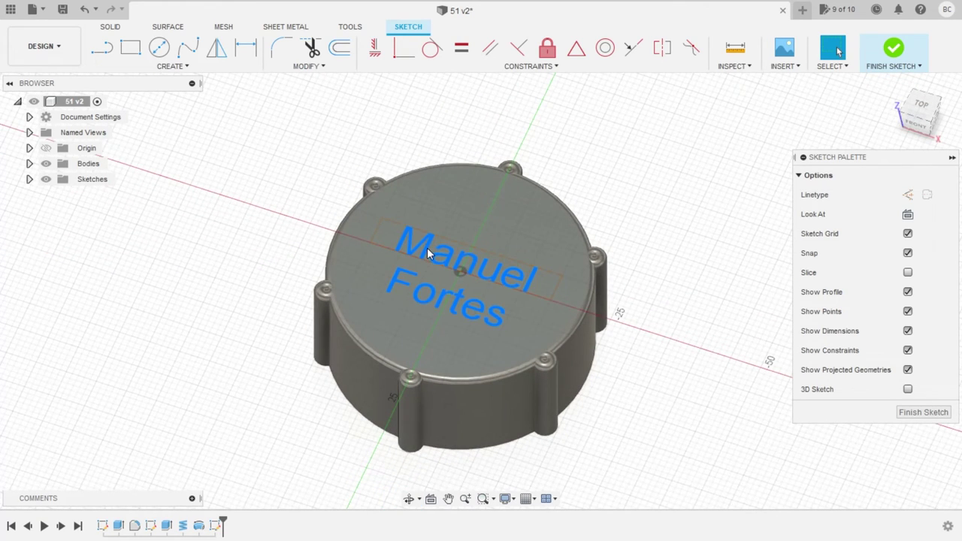
Finish the sketch and extrude the name text -0.5 mm as a Cut into the top face
{"action": "left_click", "coordinate": [109, 29]}
{"action": "left_click", "coordinate": [130, 47]}
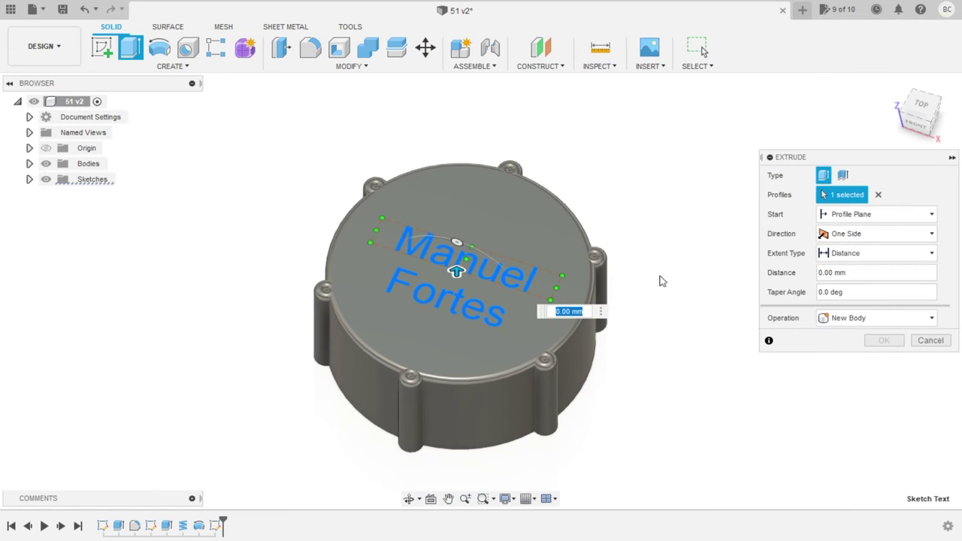
{"action": "mouse_move", "coordinate": [457, 270]}
{"action": "left_mouse_down"}
{"action": "mouse_move", "coordinate": [460, 278]}
{"action": "mouse_move", "coordinate": [456, 269]}
{"action": "left_mouse_up"}
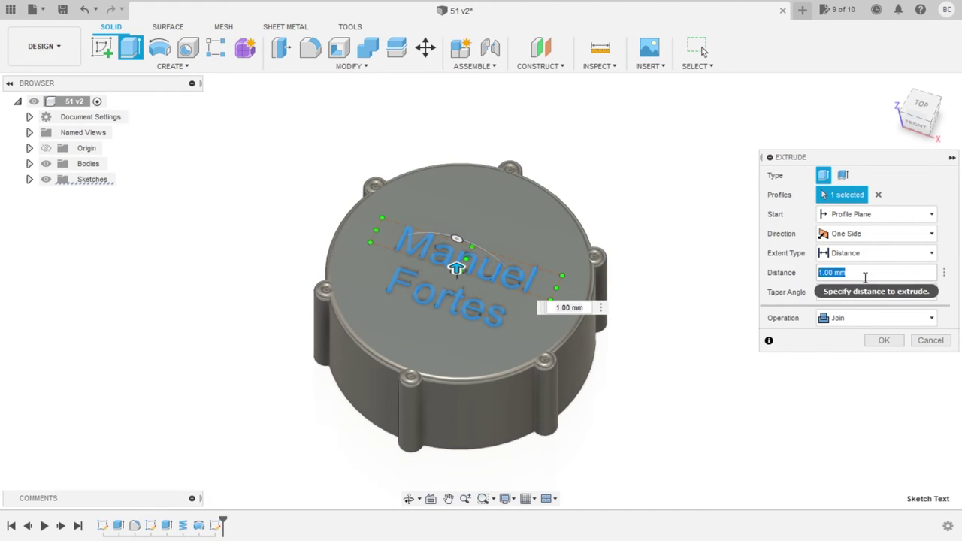
{"action": "type", "text": "5"}
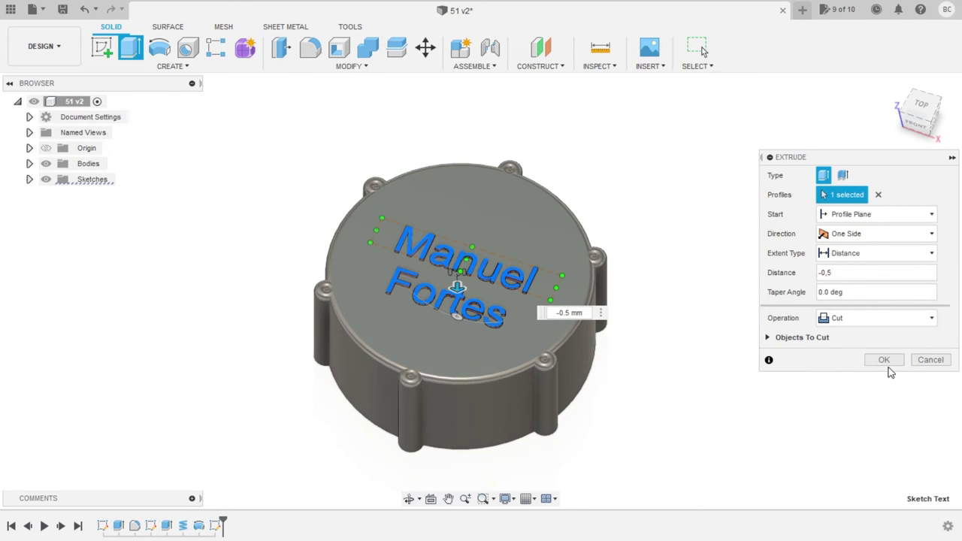
{"action": "left_click", "coordinate": [885, 360]}
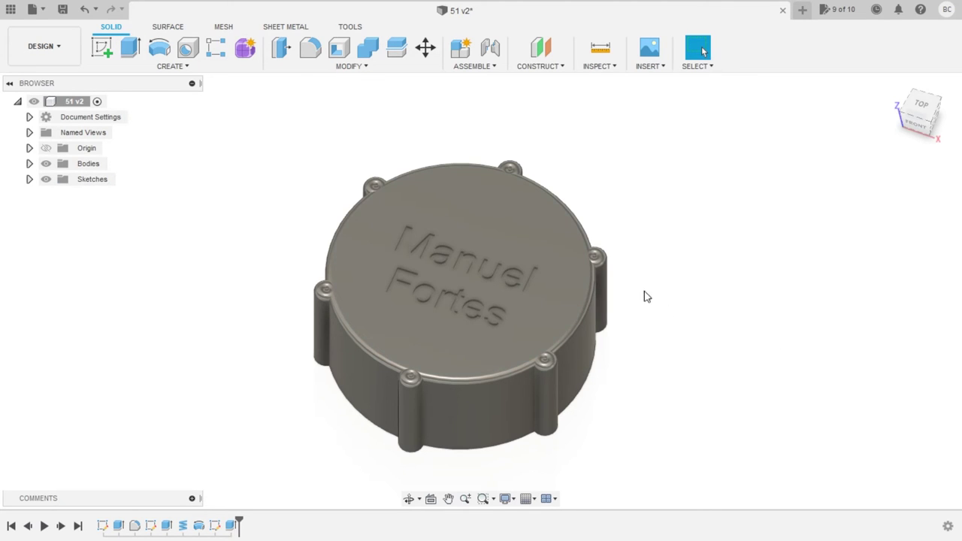
{"action": "mouse_move", "coordinate": [647, 297]}
{"action": "middle_mouse_down", "text": "shift"}
{"action": "mouse_move", "coordinate": [571, 275]}
{"action": "mouse_move", "coordinate": [631, 270]}
{"action": "middle_mouse_up", "text": "shift"}
{"action": "mouse_move", "coordinate": [716, 274]}
{"action": "middle_mouse_down", "text": "shift"}
{"action": "mouse_move", "coordinate": [236, 253]}
{"action": "mouse_move", "coordinate": [241, 265]}
{"action": "mouse_move", "coordinate": [597, 260]}
{"action": "mouse_move", "coordinate": [735, 187]}
{"action": "mouse_move", "coordinate": [781, 13]}
{"action": "middle_mouse_up", "text": "shift"}
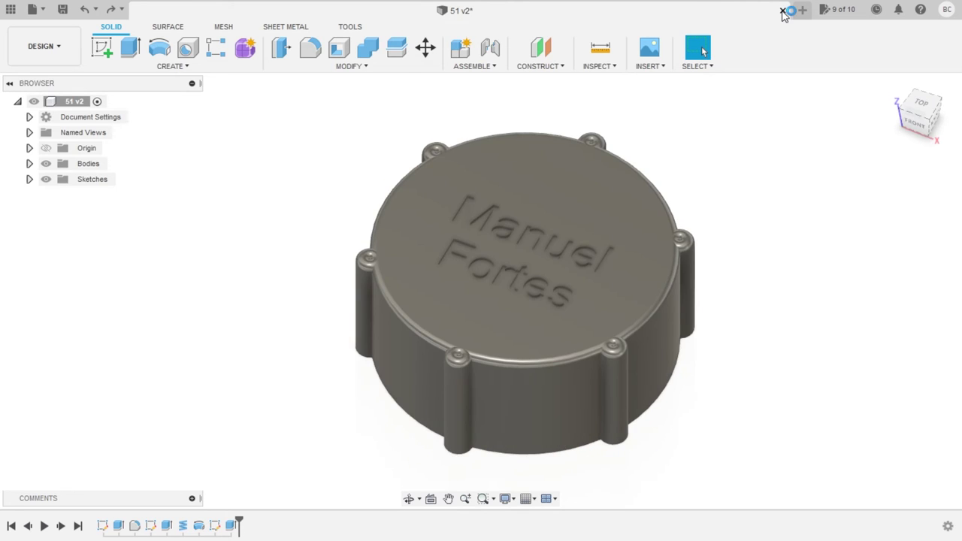
Close design 51, open bottle design 50, and insert cap design 51 into it
{"action": "left_click", "coordinate": [782, 11]}
{"action": "left_click", "coordinate": [10, 9]}
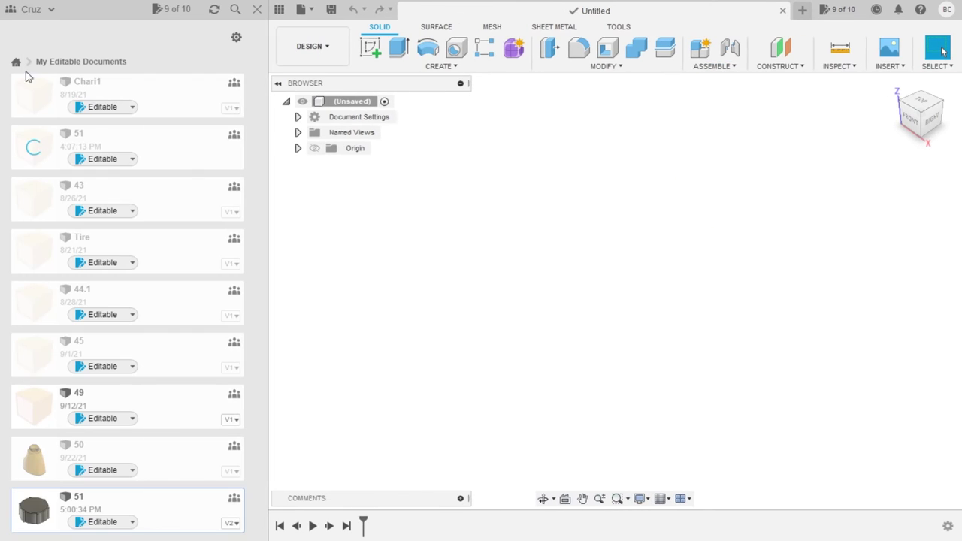
{"action": "left_click", "coordinate": [75, 451]}
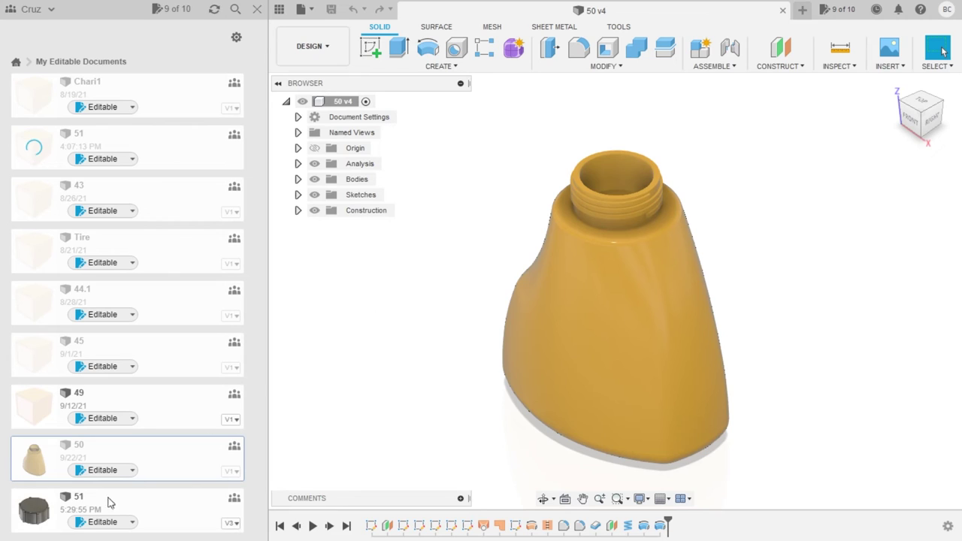
{"action": "mouse_move", "coordinate": [61, 511]}
{"action": "left_mouse_down"}
{"action": "mouse_move", "coordinate": [365, 408]}
{"action": "mouse_move", "coordinate": [383, 322]}
{"action": "left_mouse_up"}
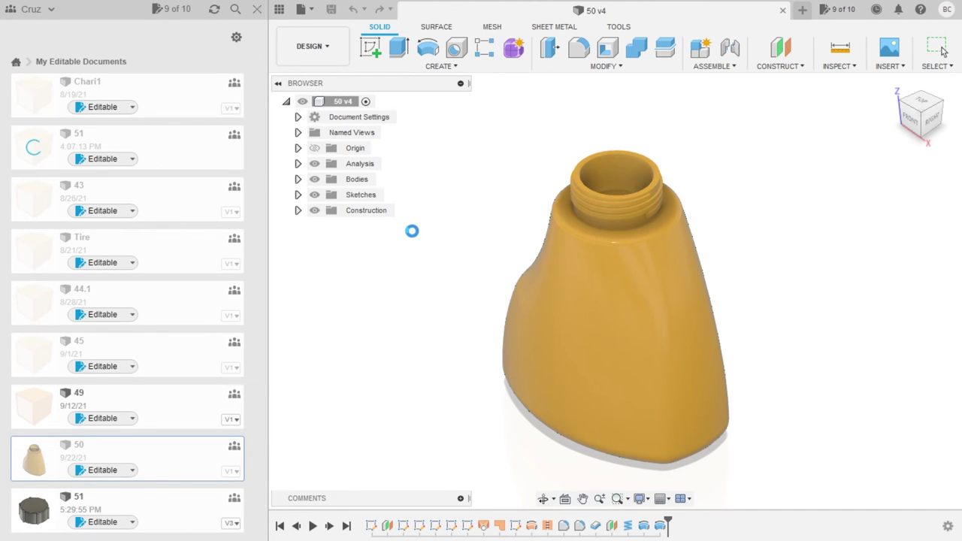
Move the inserted cap 110 mm up onto the bottle neck and inspect its top face
{"action": "left_click", "coordinate": [257, 9]}
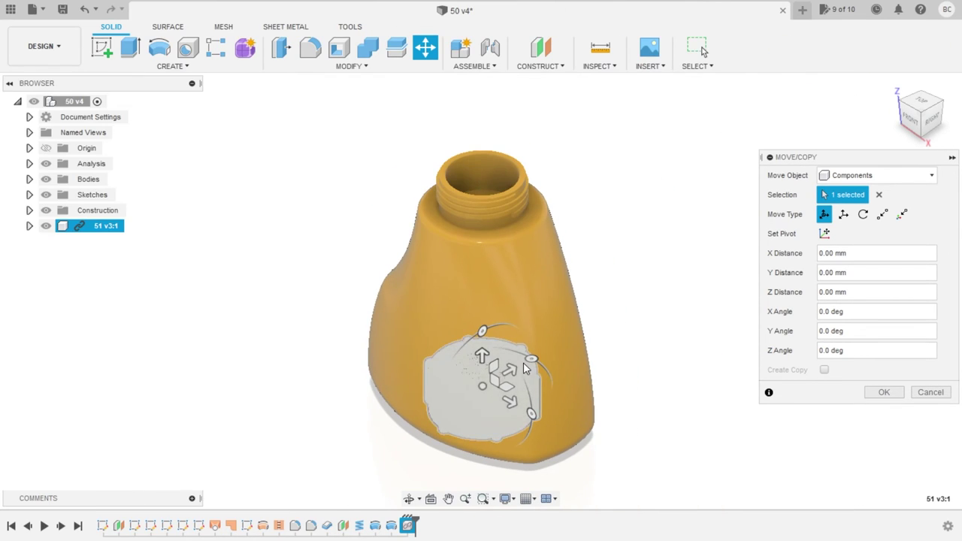
{"action": "left_click_drag", "start_coordinate": [484, 353], "coordinate": [482, 131]}
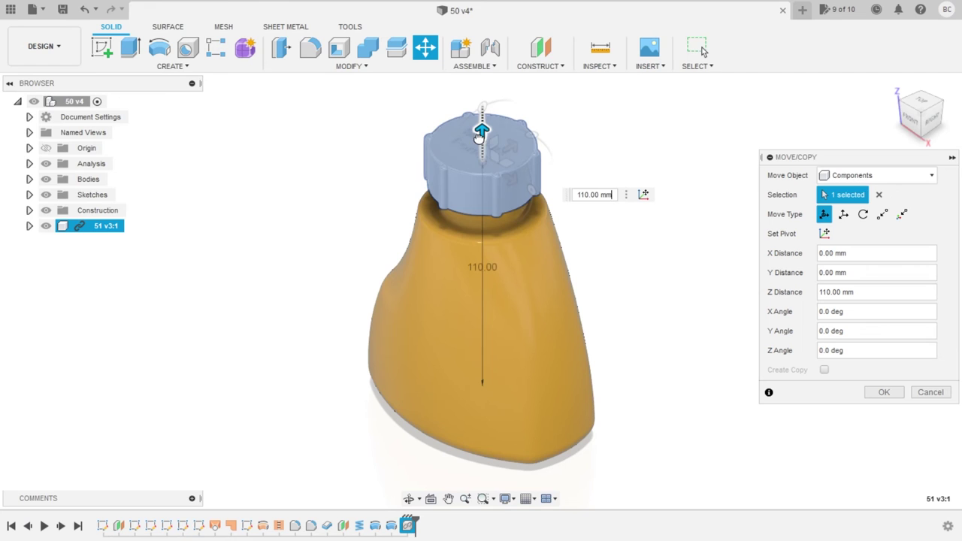
{"action": "key", "text": "Return"}
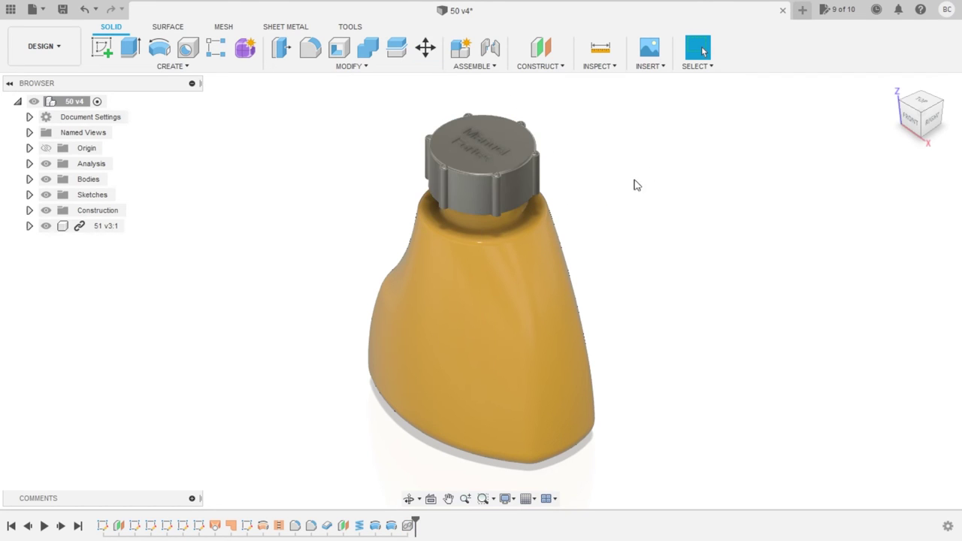
{"action": "mouse_move", "coordinate": [591, 192]}
{"action": "middle_mouse_down", "text": "shift"}
{"action": "mouse_move", "coordinate": [629, 138]}
{"action": "mouse_move", "coordinate": [619, 195]}
{"action": "mouse_move", "coordinate": [515, 153]}
{"action": "middle_mouse_up", "text": "shift"}
{"action": "scroll", "coordinate": [515, 154], "scroll_direction": "up", "scroll_amount": 3}
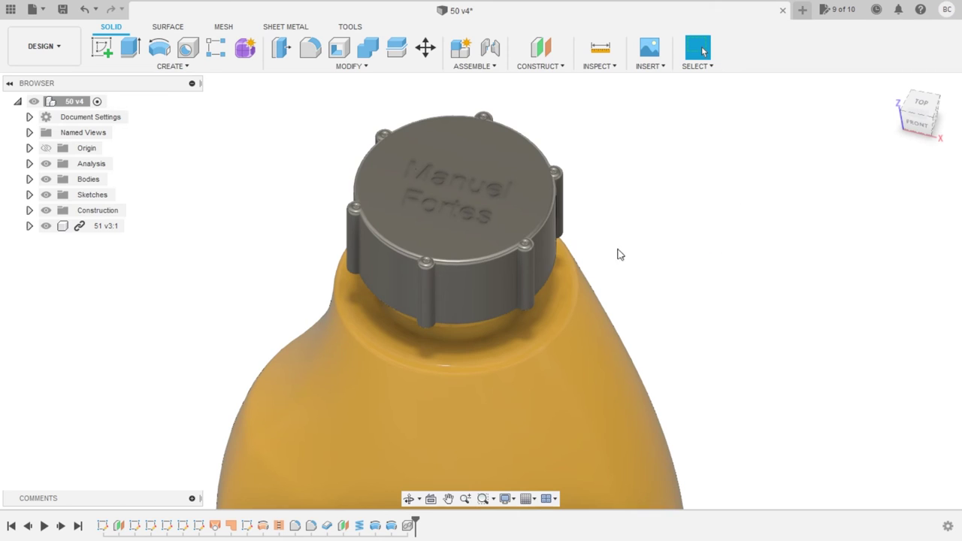
{"action": "mouse_move", "coordinate": [547, 205]}
{"action": "middle_mouse_down", "text": "shift"}
{"action": "mouse_move", "coordinate": [621, 170]}
{"action": "mouse_move", "coordinate": [616, 157]}
{"action": "mouse_move", "coordinate": [607, 215]}
{"action": "middle_mouse_up", "text": "shift"}
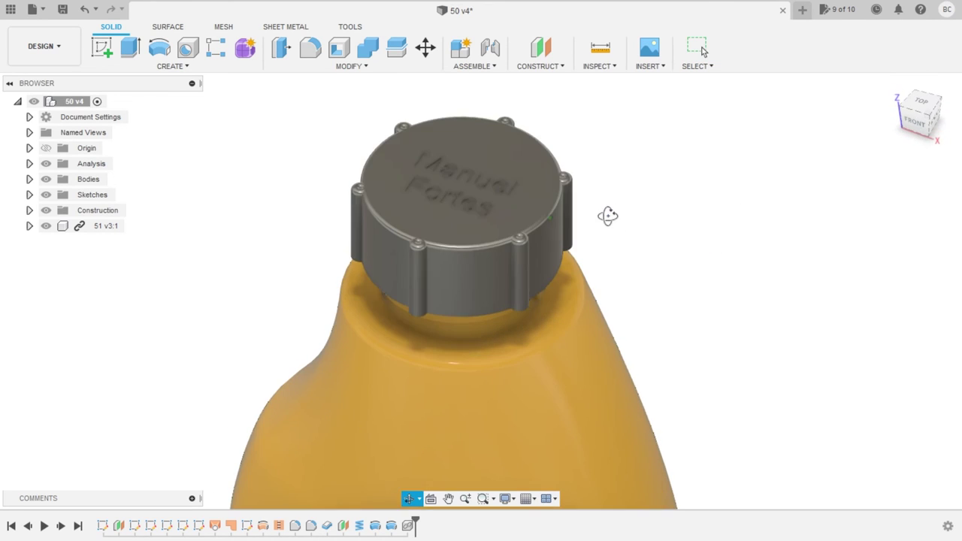
{"action": "left_click", "coordinate": [482, 168]}
{"action": "right_click", "coordinate": [490, 153]}
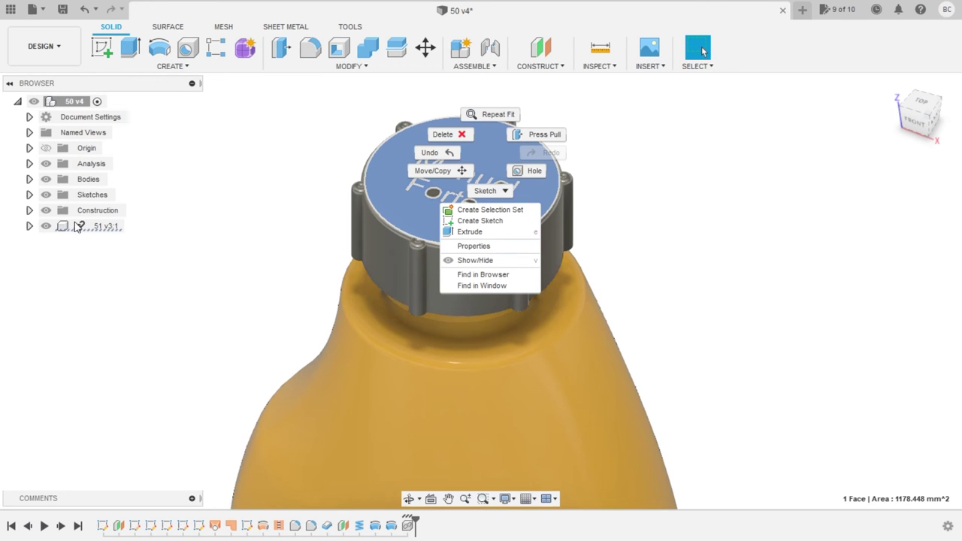
Use Move/Copy to lift the 51 v3:1 cap component another 25 mm along Z
{"action": "left_click", "coordinate": [98, 232]}
{"action": "right_click", "coordinate": [104, 227]}
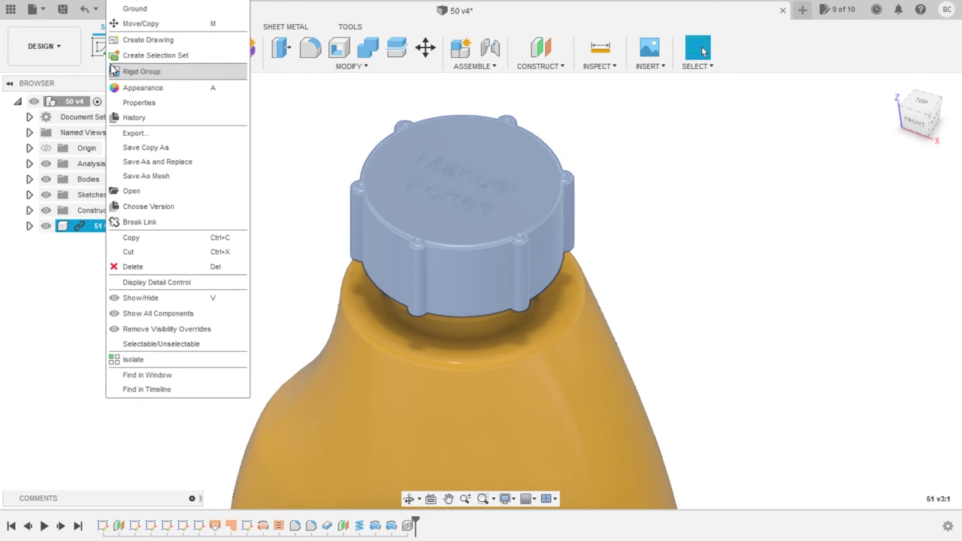
{"action": "left_click", "coordinate": [135, 22]}
{"action": "left_click_drag", "start_coordinate": [461, 183], "coordinate": [462, 98]}
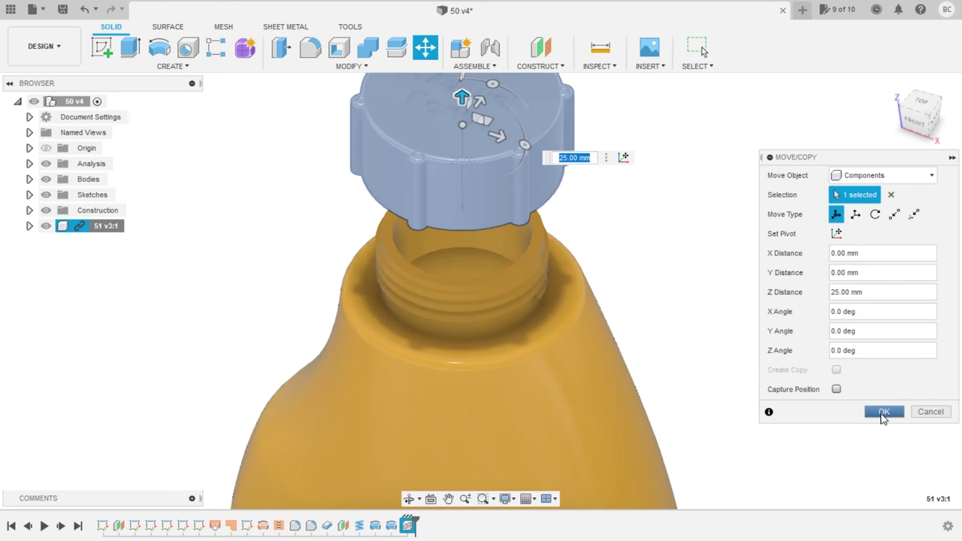
{"action": "left_click", "coordinate": [883, 412]}
{"action": "middle_click_drag", "start_coordinate": [631, 270], "coordinate": [627, 188], "text": "shift"}
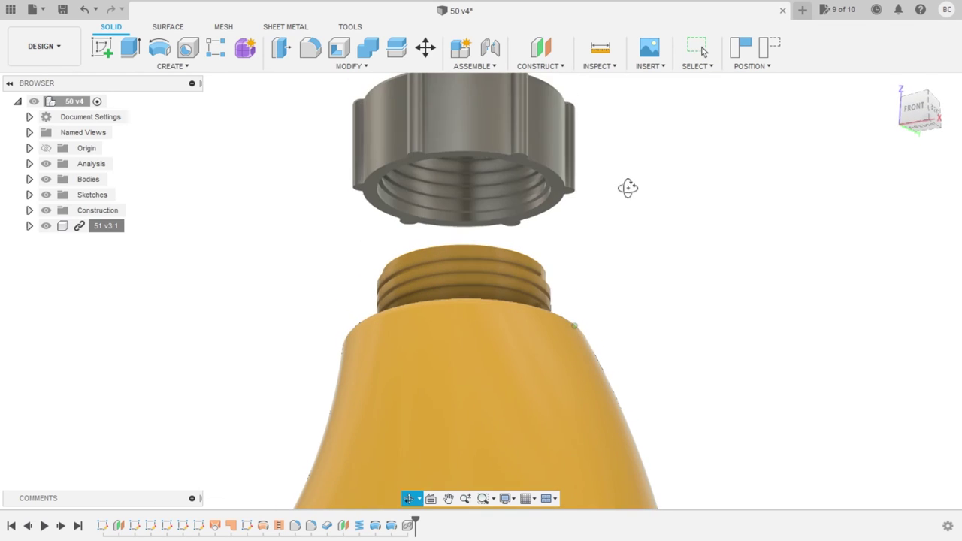
{"action": "left_click", "coordinate": [490, 69]}
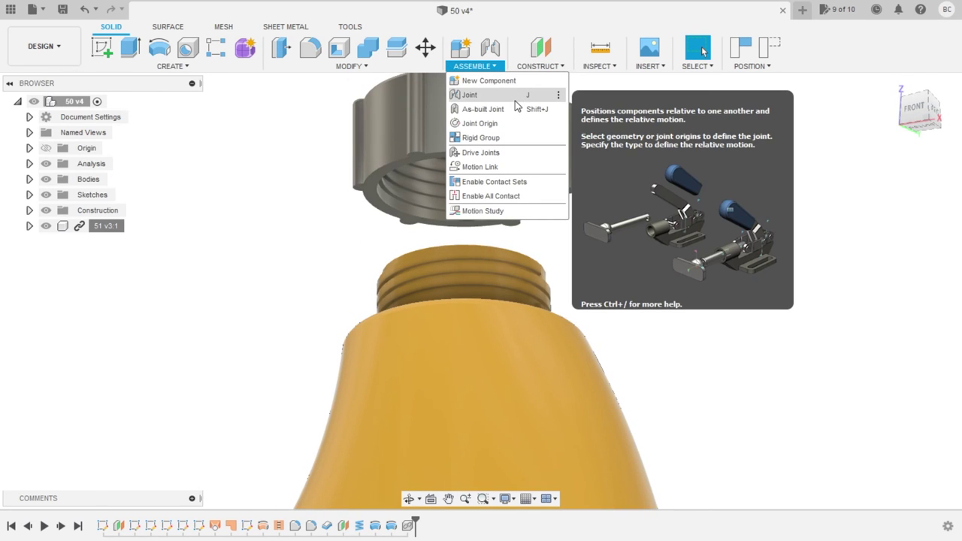
Joint the cap's inner rim to the neck rim with Cylindrical motion
{"action": "left_click", "coordinate": [470, 95]}
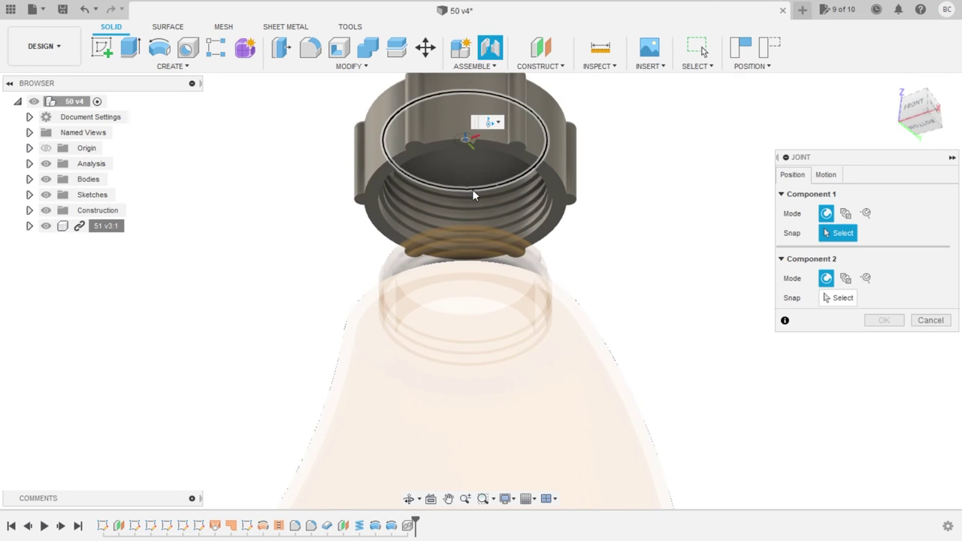
{"action": "left_click", "coordinate": [474, 190]}
{"action": "mouse_move", "coordinate": [663, 202]}
{"action": "middle_mouse_down", "text": "shift"}
{"action": "mouse_move", "coordinate": [657, 241]}
{"action": "mouse_move", "coordinate": [610, 275]}
{"action": "middle_mouse_up", "text": "shift"}
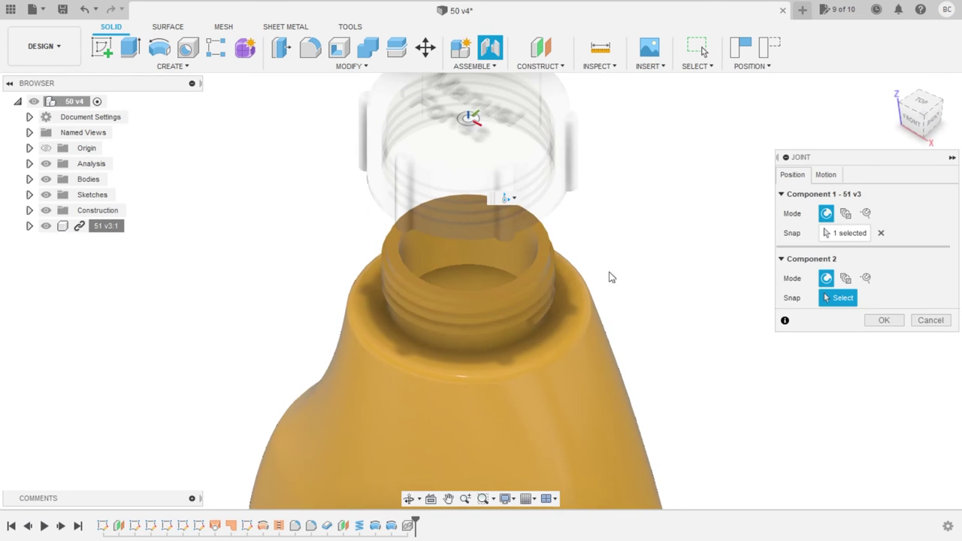
{"action": "left_click", "coordinate": [530, 265]}
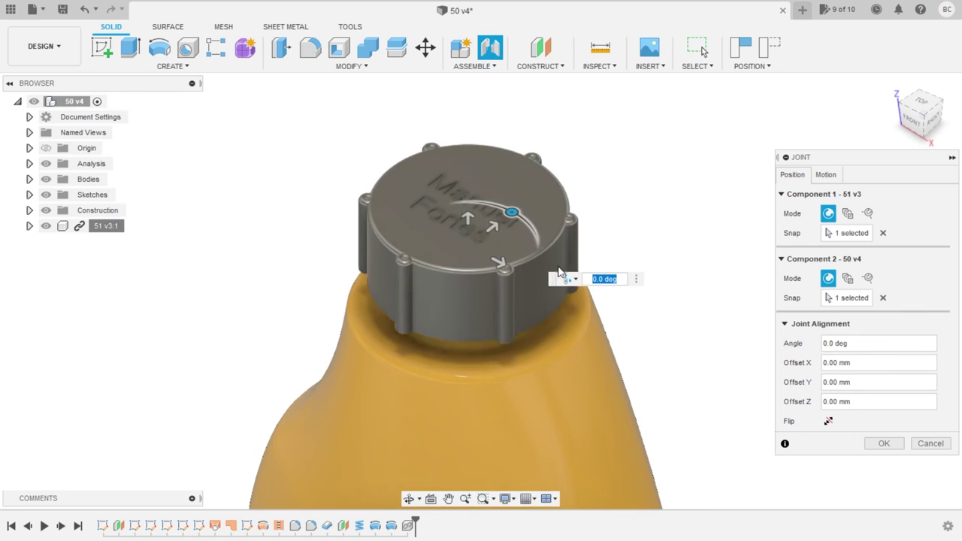
{"action": "left_click", "coordinate": [825, 174]}
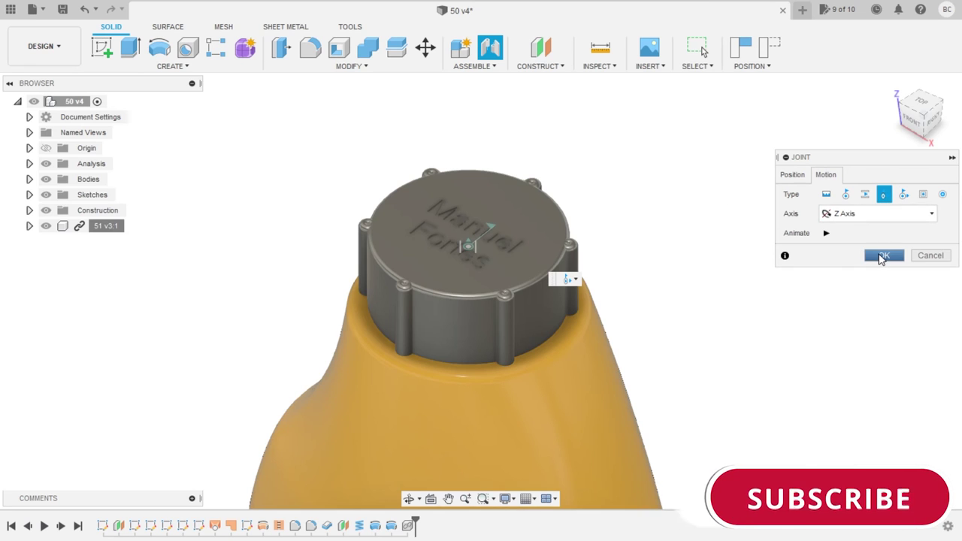
{"action": "left_click", "coordinate": [882, 257]}
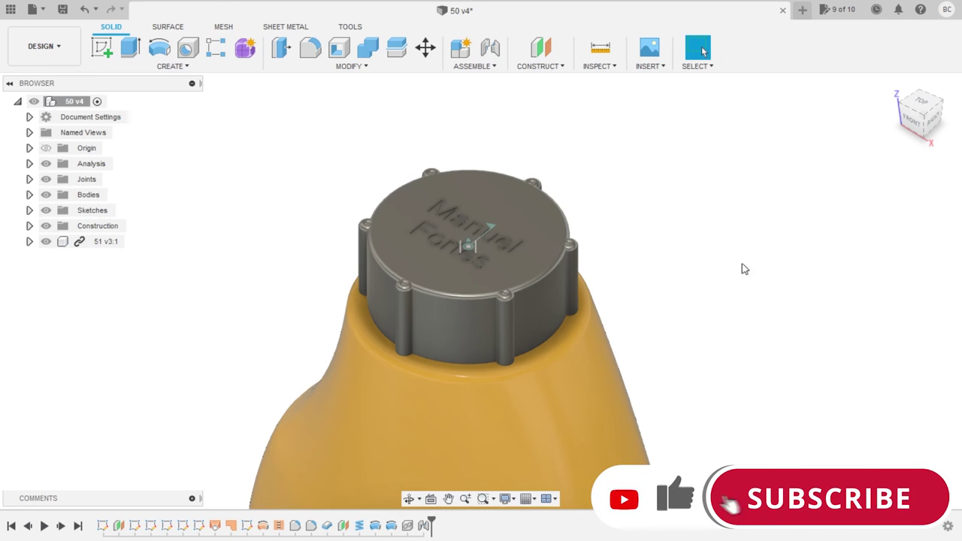
{"action": "mouse_move", "coordinate": [648, 251]}
{"action": "middle_mouse_down", "text": "shift"}
{"action": "mouse_move", "coordinate": [691, 220]}
{"action": "mouse_move", "coordinate": [695, 236]}
{"action": "mouse_move", "coordinate": [676, 258]}
{"action": "middle_mouse_up", "text": "shift"}
{"action": "scroll", "coordinate": [638, 305], "scroll_direction": "down", "scroll_amount": 3}
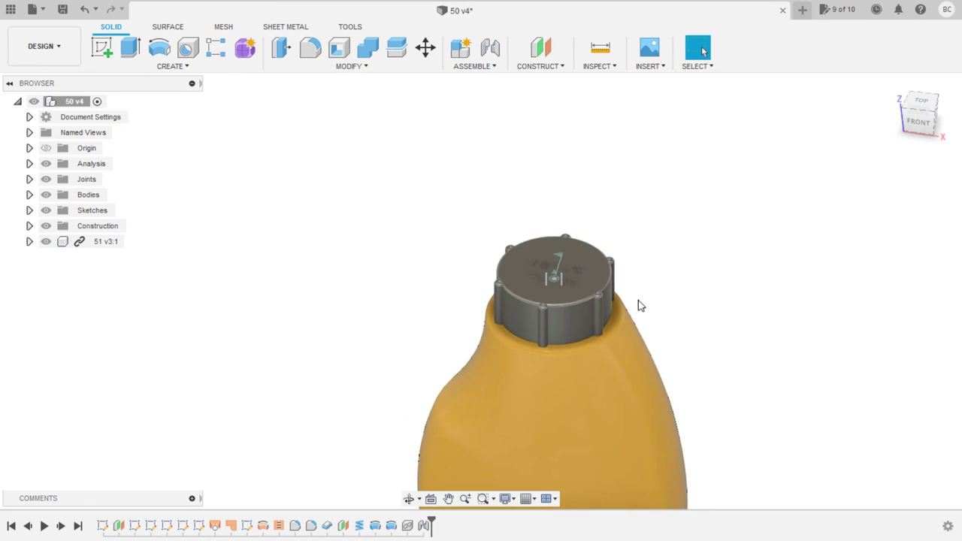
Create a section analysis through the capped bottle and inspect the threaded cap in section
{"action": "scroll", "coordinate": [589, 210], "scroll_direction": "down", "scroll_amount": 3}
{"action": "left_click", "coordinate": [350, 27]}
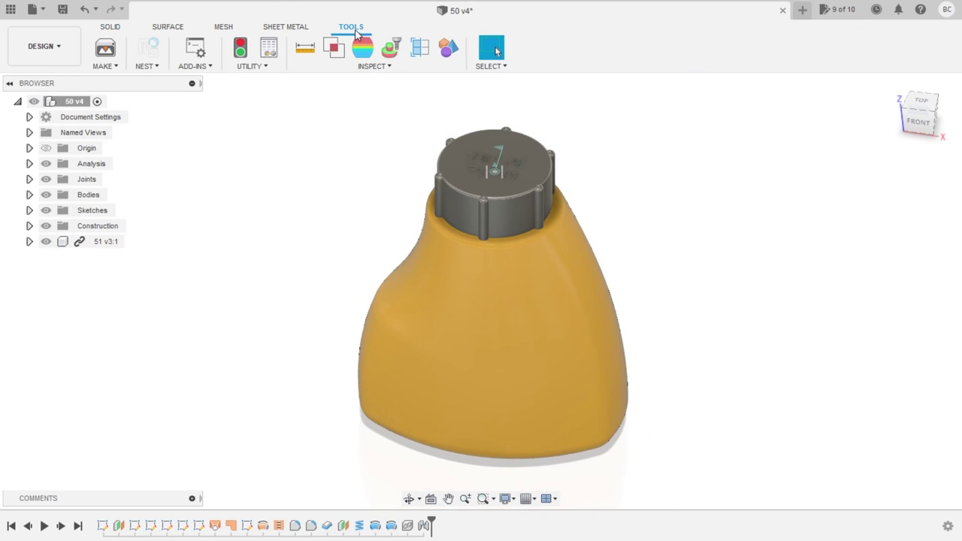
{"action": "left_click", "coordinate": [417, 53]}
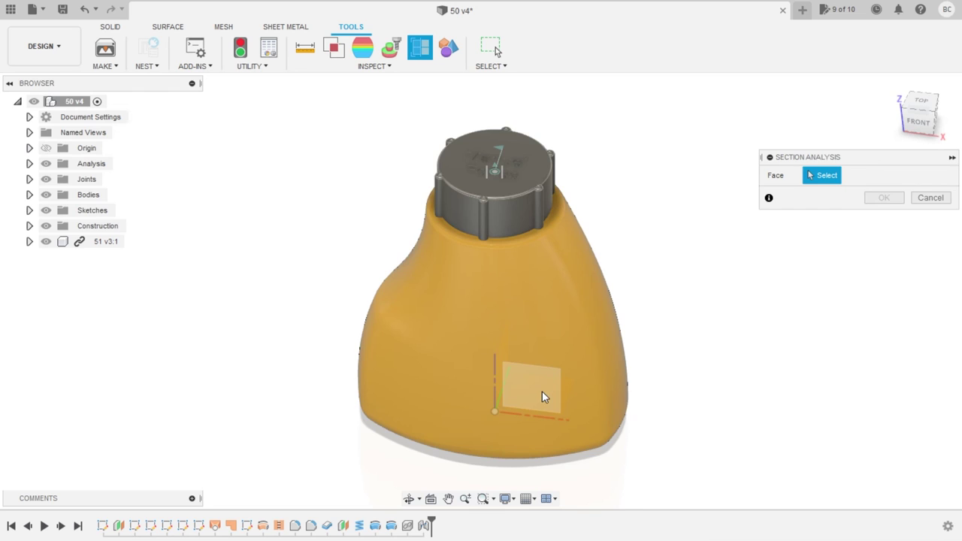
{"action": "left_click", "coordinate": [543, 393]}
{"action": "left_click", "coordinate": [883, 295]}
{"action": "mouse_move", "coordinate": [647, 188]}
{"action": "middle_mouse_down", "text": "shift"}
{"action": "mouse_move", "coordinate": [579, 169]}
{"action": "mouse_move", "coordinate": [623, 165]}
{"action": "mouse_move", "coordinate": [366, 138]}
{"action": "mouse_move", "coordinate": [400, 118]}
{"action": "middle_mouse_up", "text": "shift"}
{"action": "scroll", "coordinate": [554, 162], "scroll_direction": "up", "scroll_amount": 5}
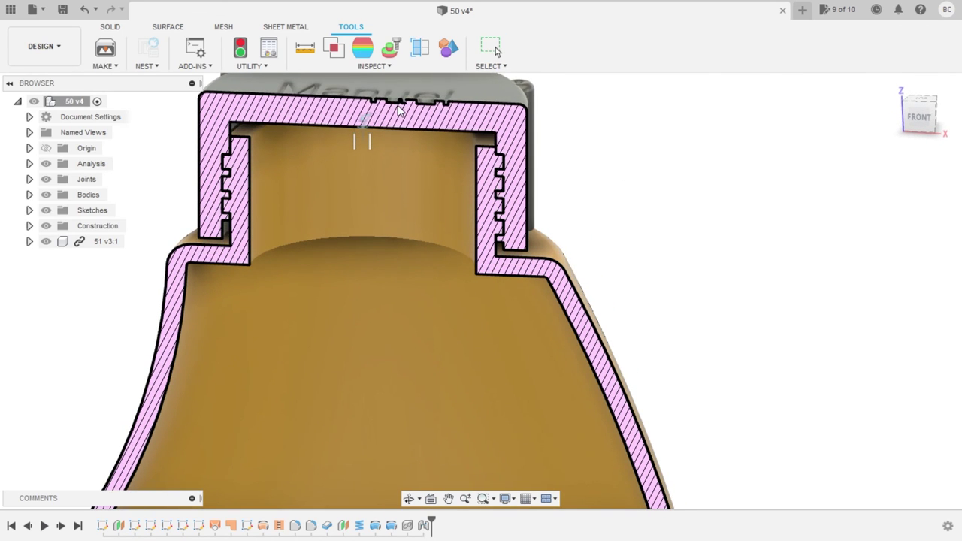
{"action": "left_click_drag", "start_coordinate": [399, 116], "coordinate": [398, 107]}
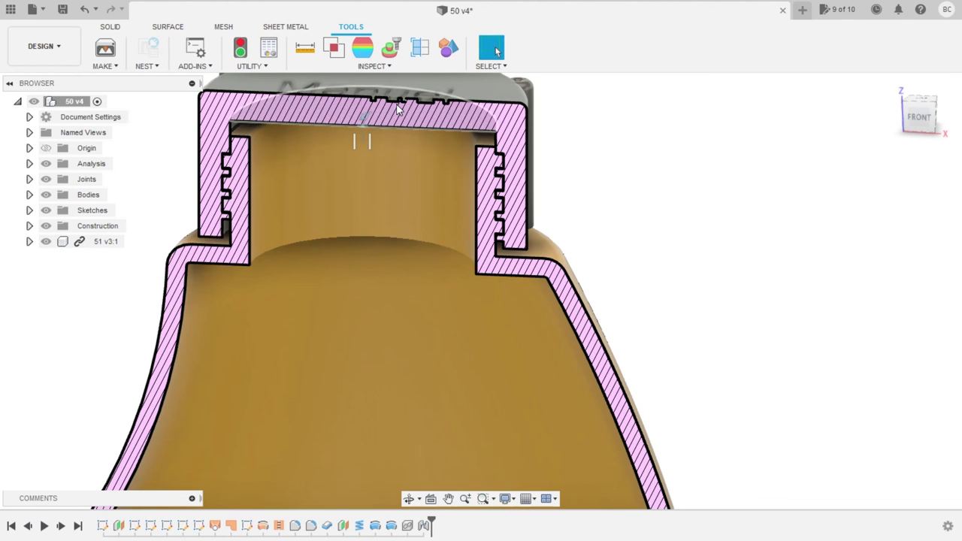
{"action": "mouse_move", "coordinate": [658, 210]}
{"action": "middle_mouse_down", "text": "shift"}
{"action": "mouse_move", "coordinate": [692, 203]}
{"action": "mouse_move", "coordinate": [626, 208]}
{"action": "middle_mouse_up", "text": "shift"}
{"action": "scroll", "coordinate": [608, 241], "scroll_direction": "down", "scroll_amount": 3}
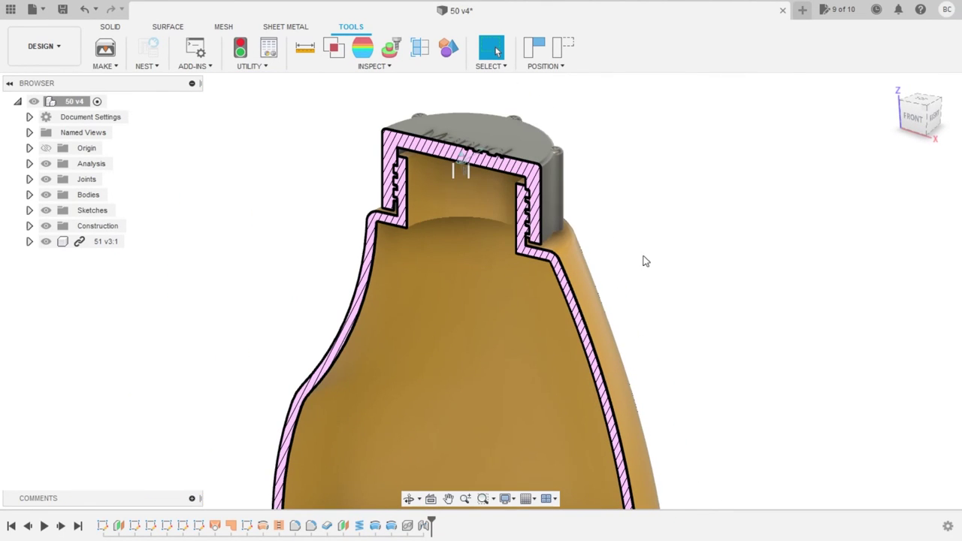
Add a second section analysis at -100 mm, leaving the bottle shown uncut
{"action": "left_click", "coordinate": [419, 47]}
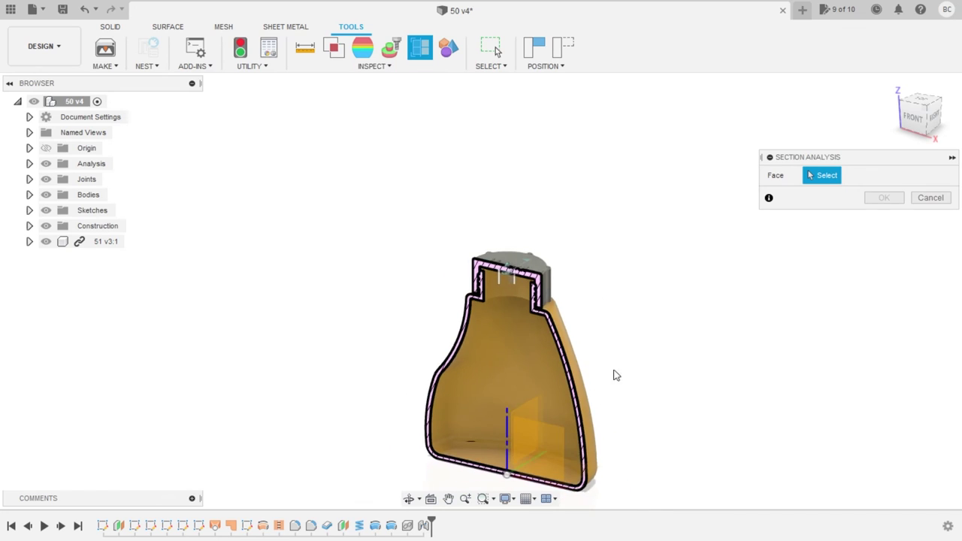
{"action": "left_click", "coordinate": [550, 414]}
{"action": "type", "text": "-100"}
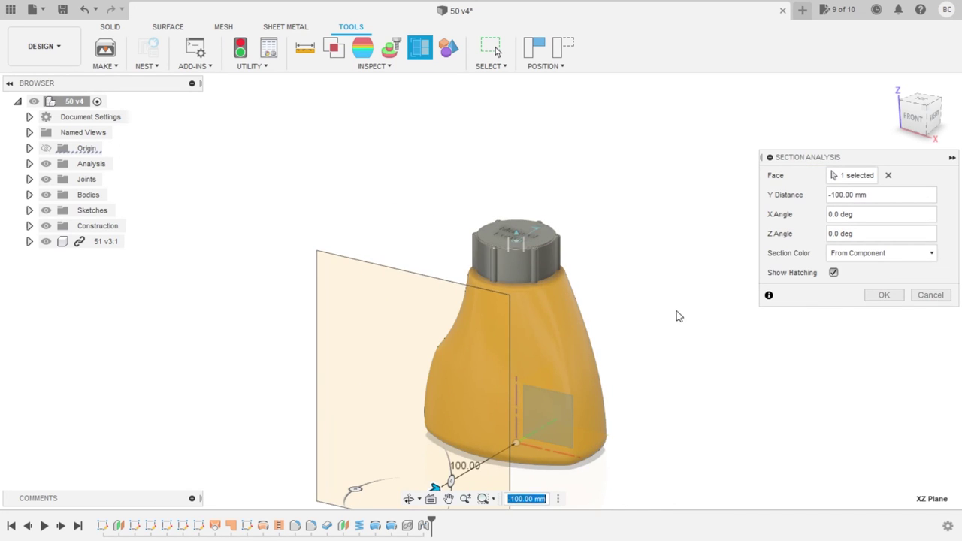
{"action": "left_click", "coordinate": [884, 295]}
{"action": "mouse_move", "coordinate": [642, 301]}
{"action": "middle_mouse_down", "text": "shift"}
{"action": "mouse_move", "coordinate": [593, 255]}
{"action": "mouse_move", "coordinate": [612, 247]}
{"action": "mouse_move", "coordinate": [613, 261]}
{"action": "middle_mouse_up", "text": "shift"}
{"action": "scroll", "coordinate": [533, 312], "scroll_direction": "up", "scroll_amount": 3}
{"action": "scroll", "coordinate": [549, 305], "scroll_direction": "down", "scroll_amount": 1}
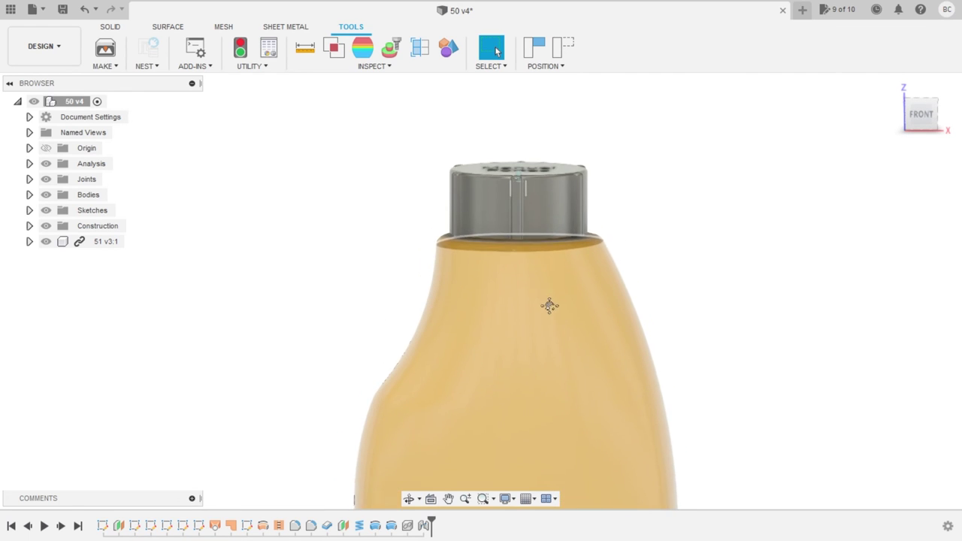
{"action": "scroll", "coordinate": [576, 305], "scroll_direction": "down", "scroll_amount": 2}
{"action": "scroll", "coordinate": [638, 270], "scroll_direction": "down", "scroll_amount": 1}
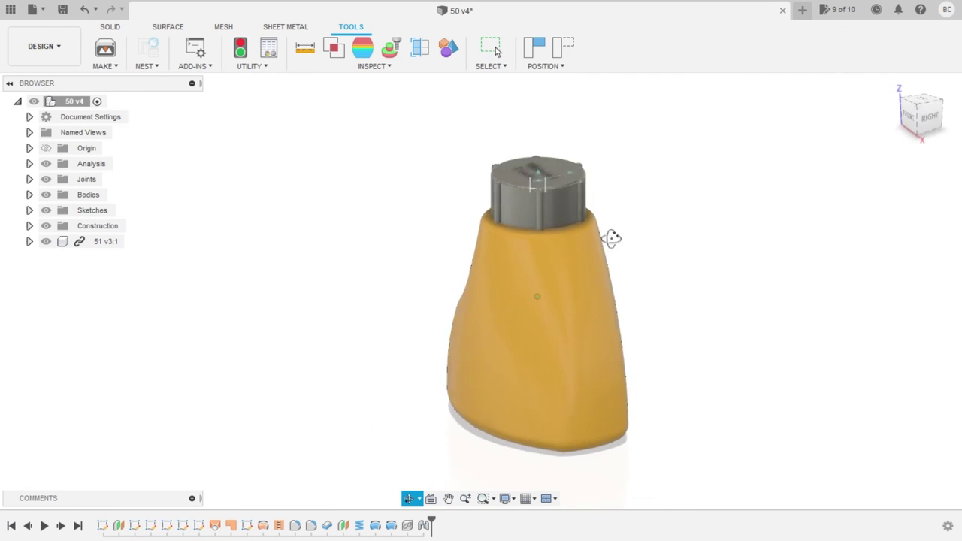